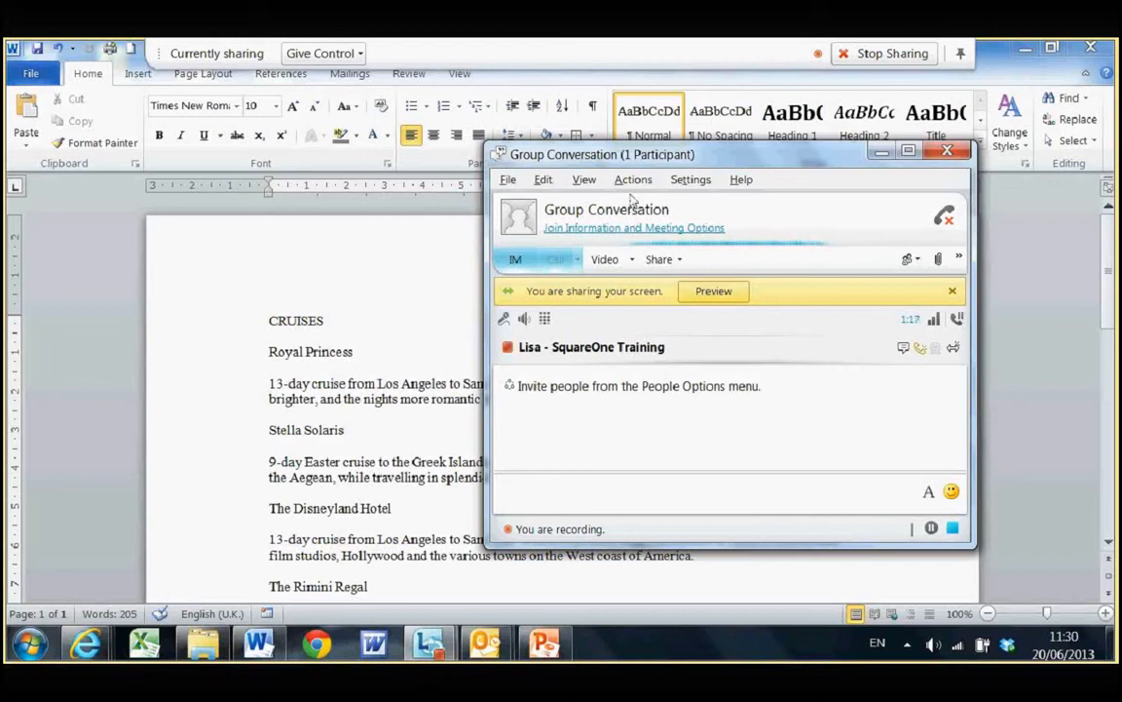
Minimise the Group Conversation window and replace the word "happy" with "sad" in the Royal Princess paragraph
left_click(633, 180)
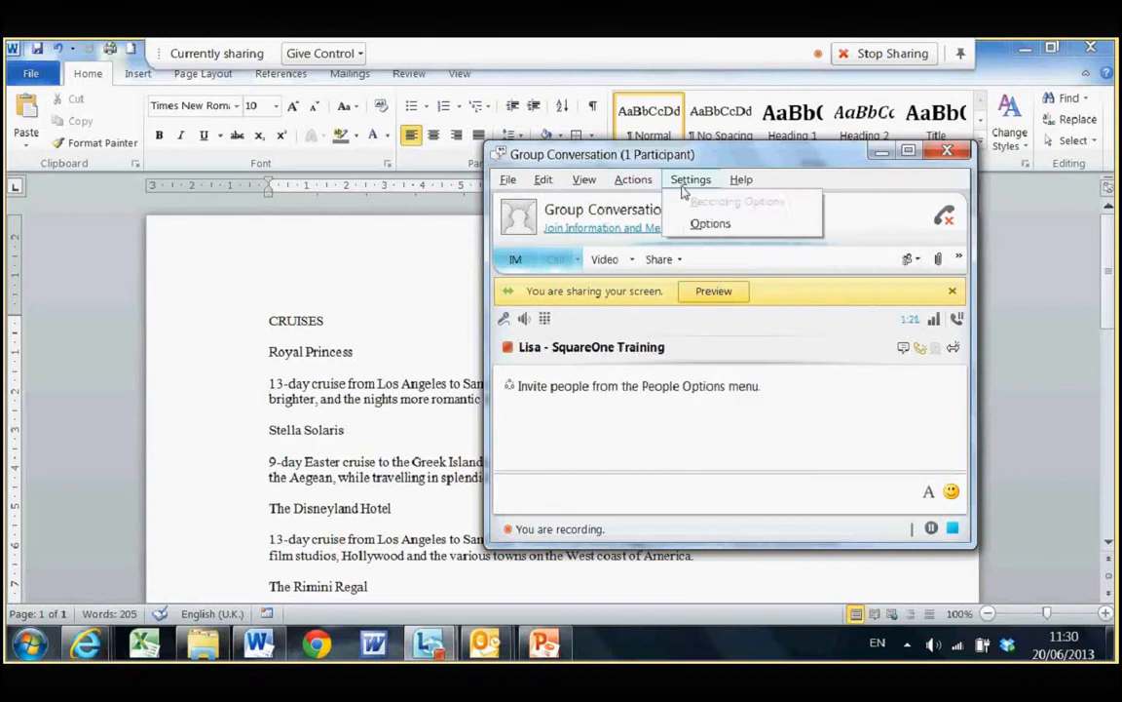
left_click(882, 156)
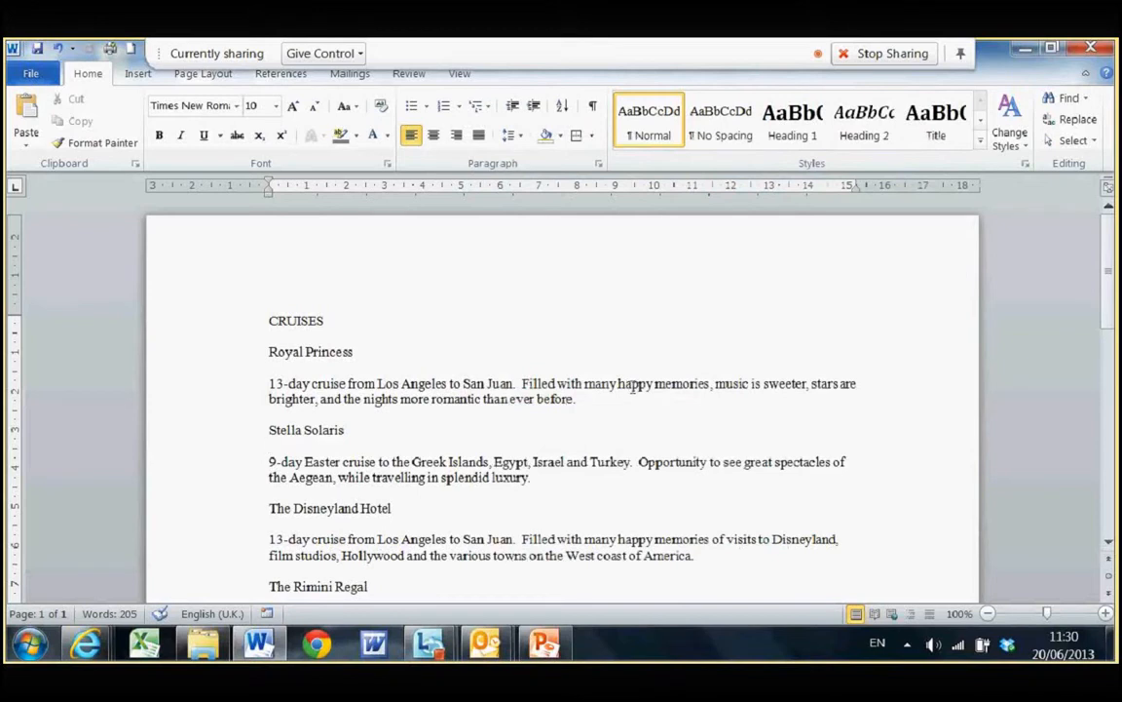
double_click(636, 385)
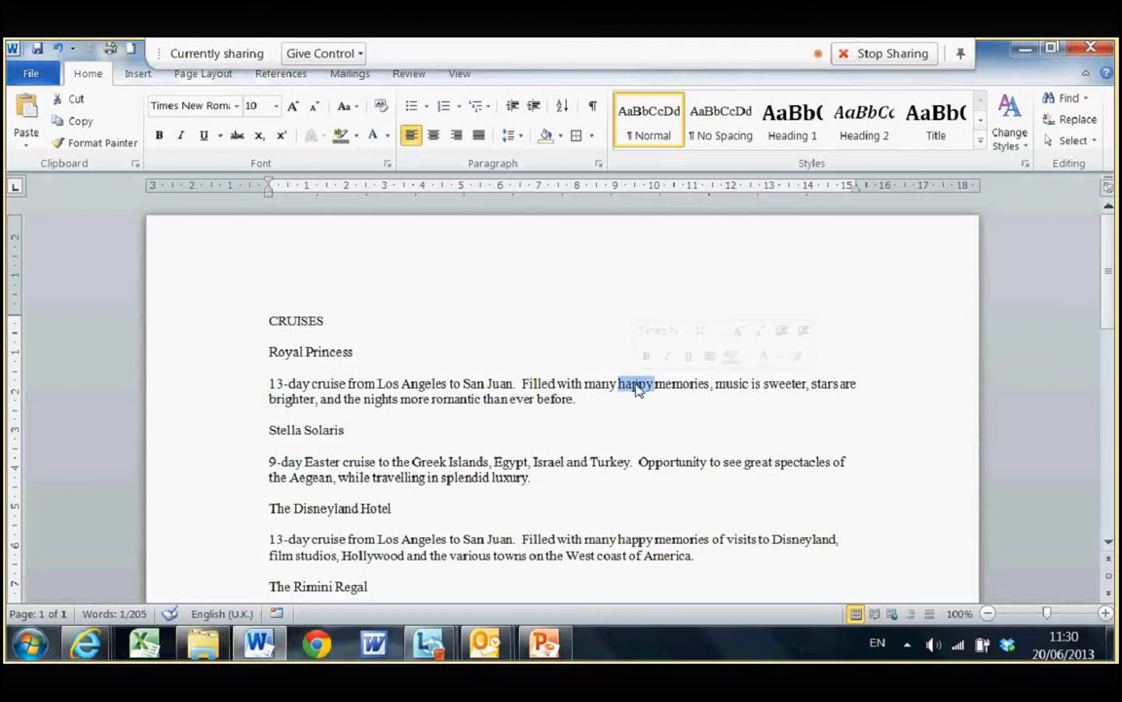
type("sad")
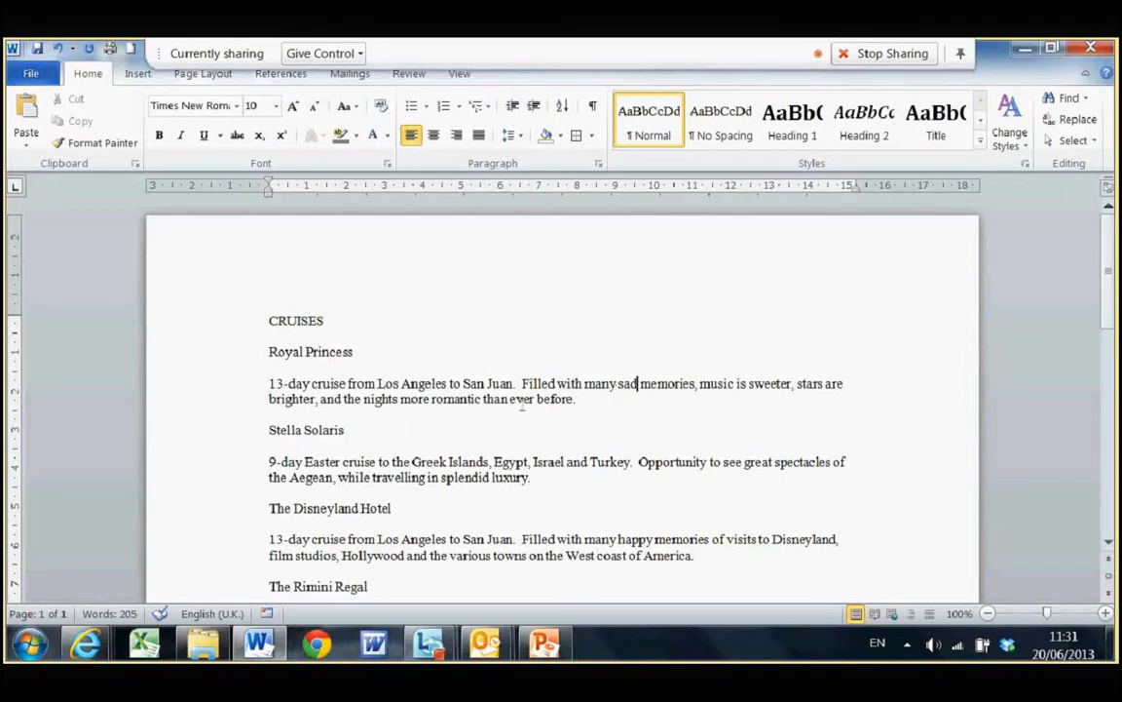
Make the word "romantic" in the Royal Princess paragraph bold and enlarge it to 12 pt
left_click(159, 135)
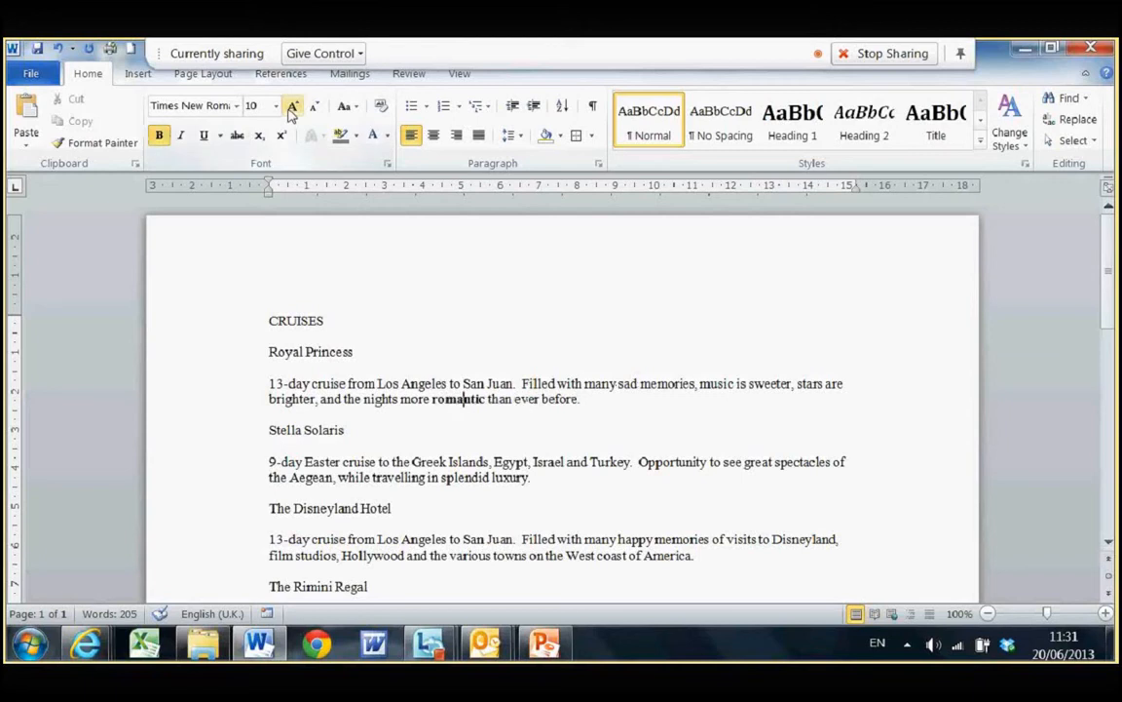
left_click(291, 107)
left_click(292, 106)
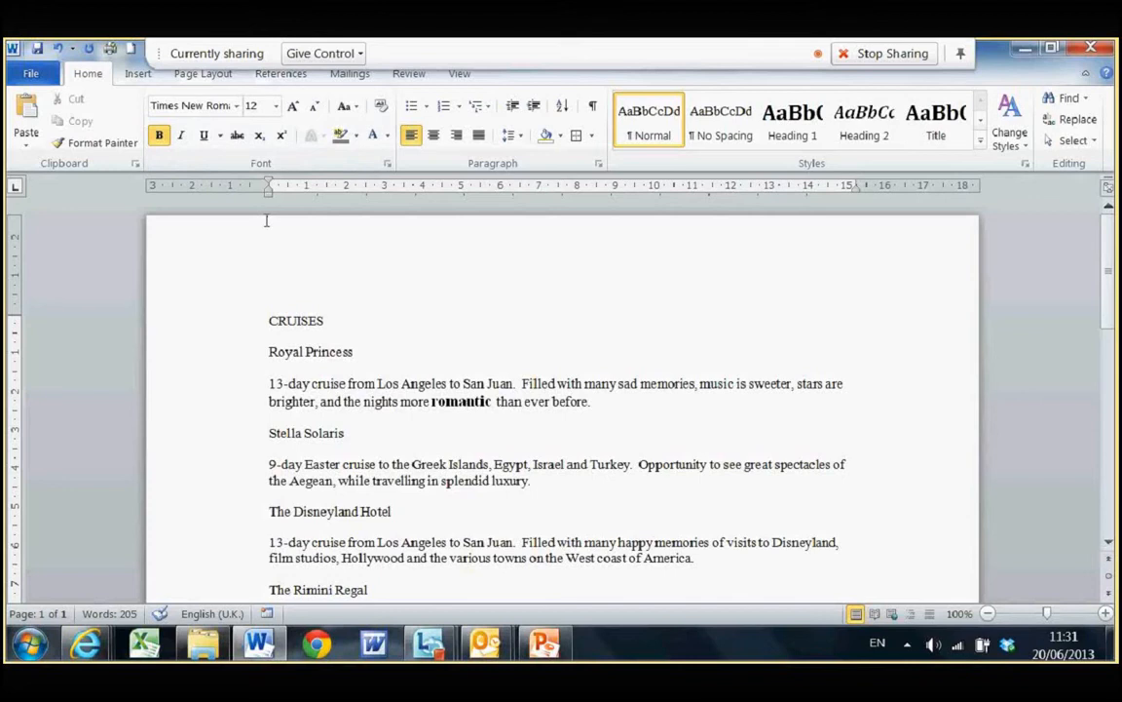
Make the CRUISES title bold and enlarge it to 18 pt
left_click(285, 320)
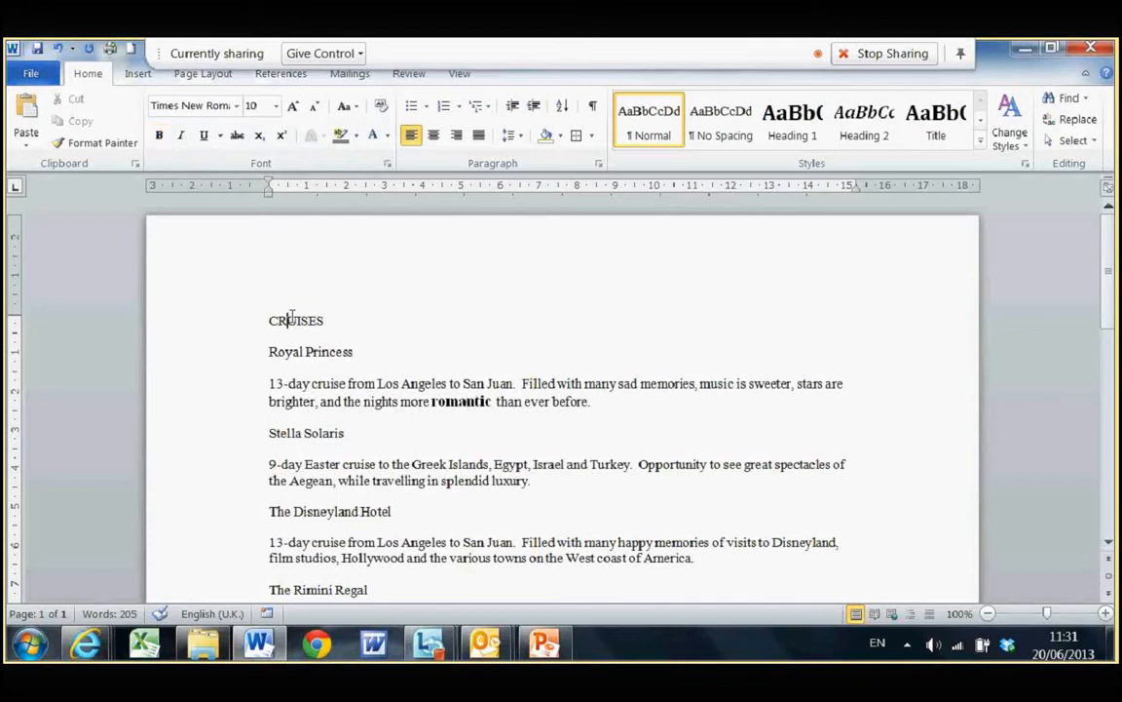
left_click(160, 135)
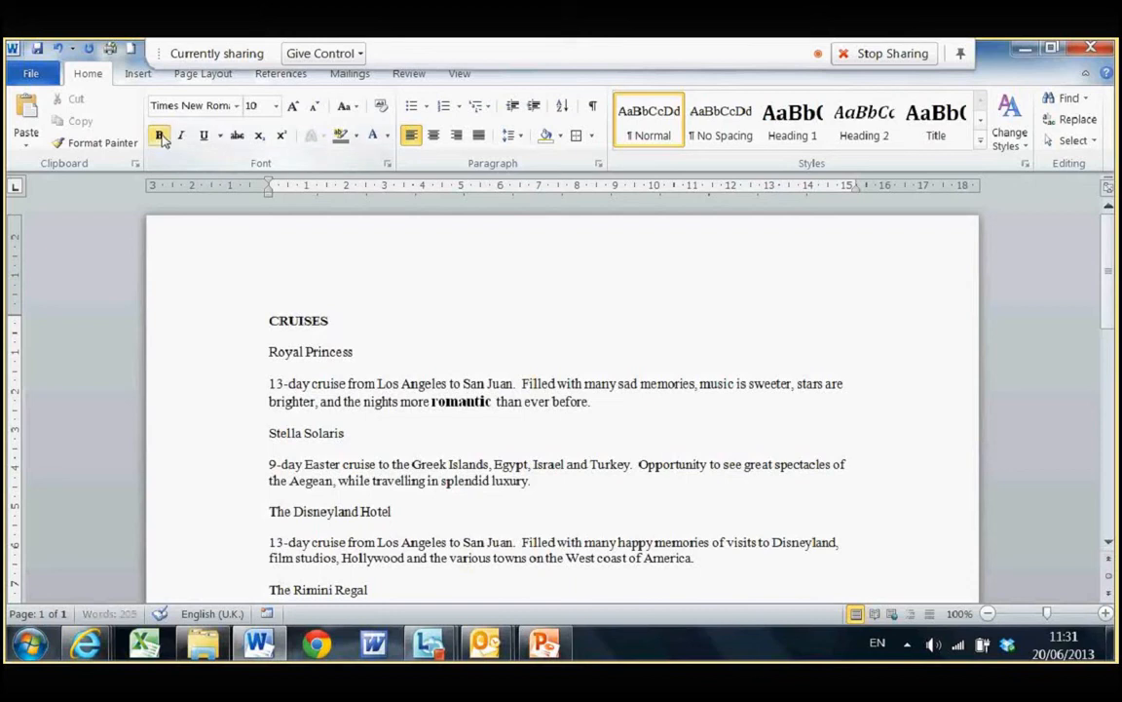
left_click(291, 106)
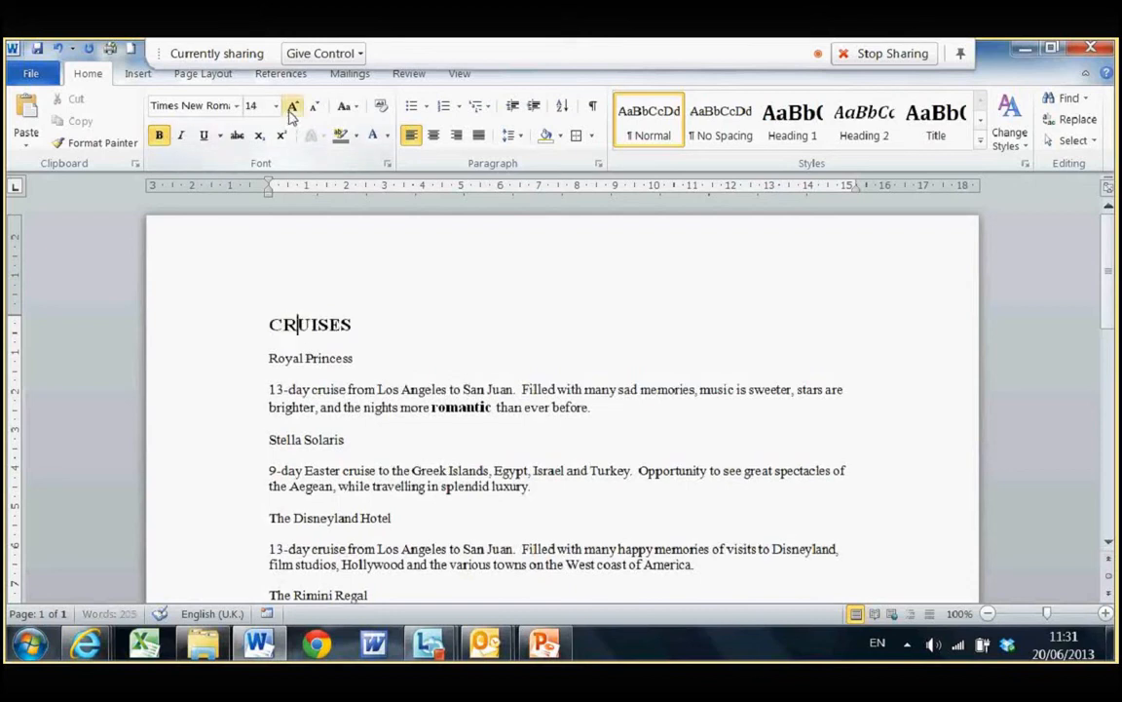
left_click(292, 106)
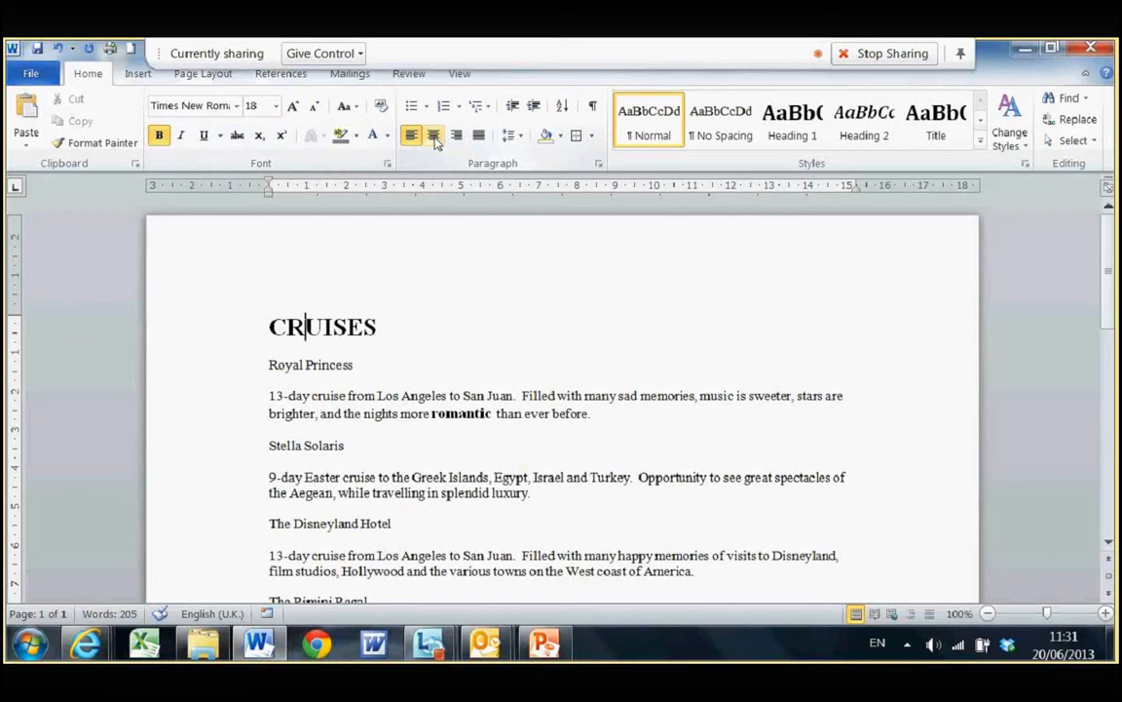
Centre the CRUISES title and add a bottom border beneath it
left_click(434, 136)
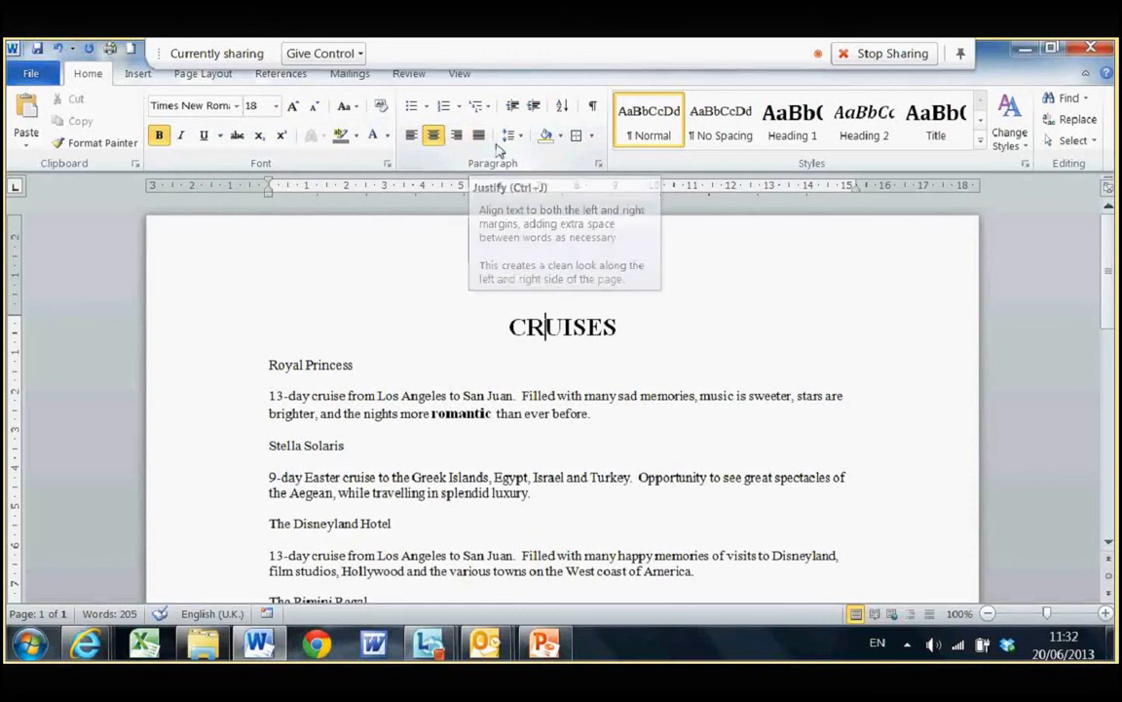
left_click(592, 137)
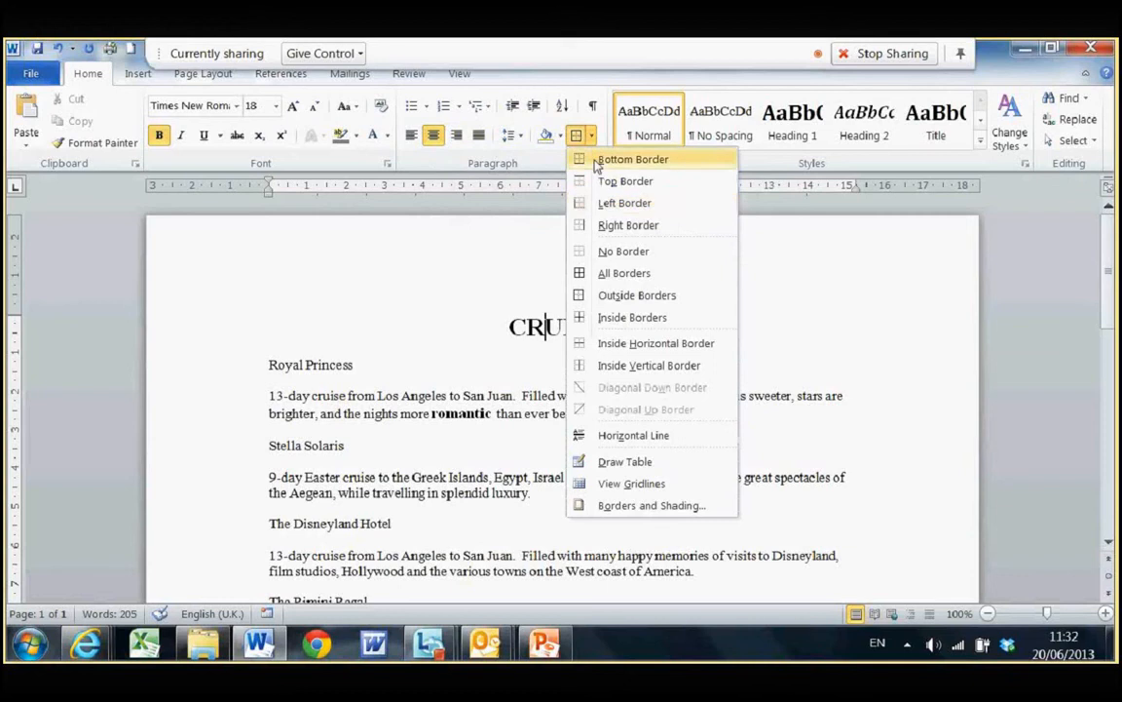
left_click(595, 162)
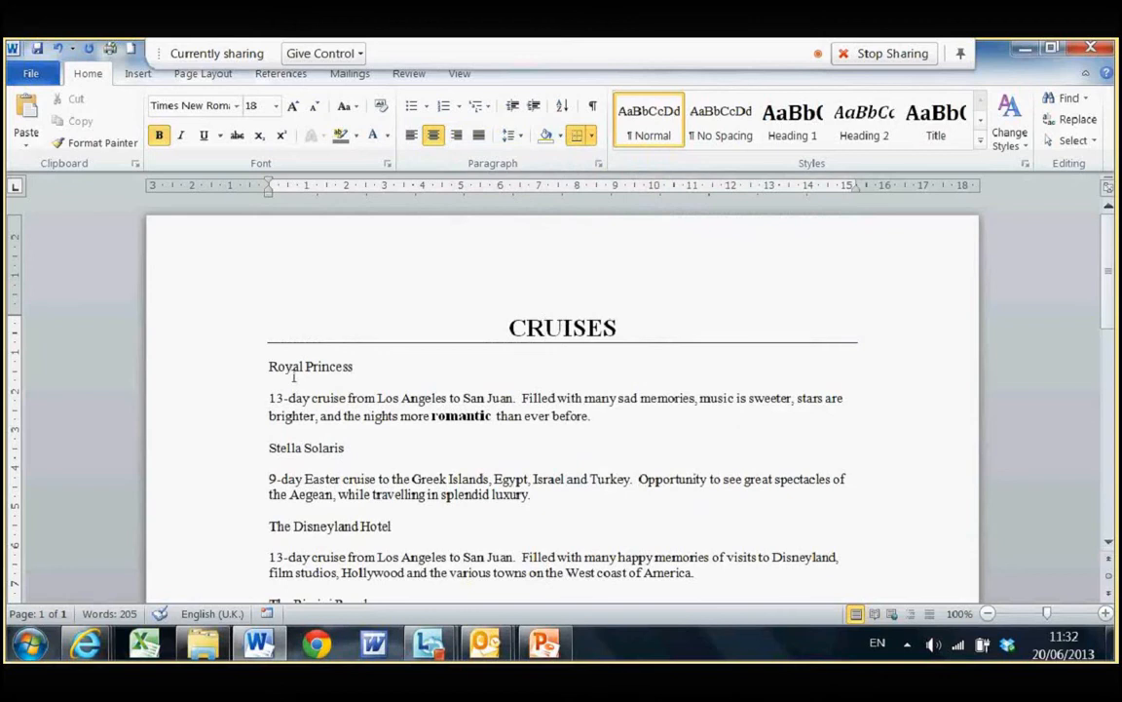
Format the Royal Princess heading as centred, bold text at 12 pt
left_click(245, 373)
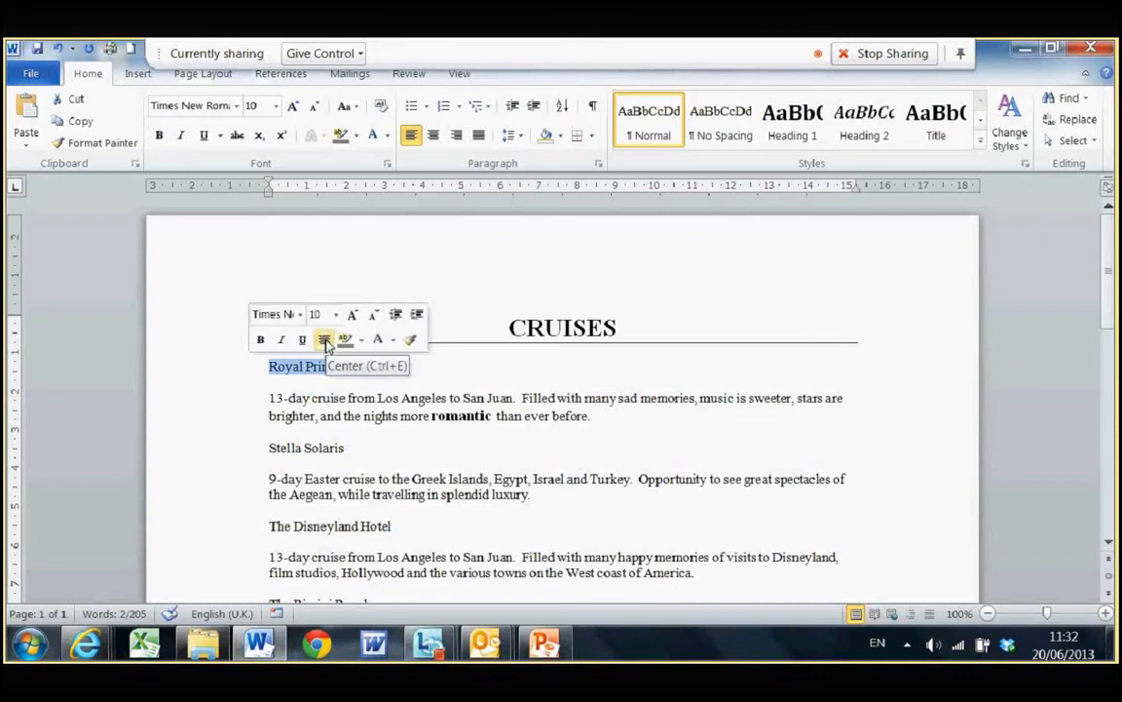
left_click(326, 342)
left_click(261, 342)
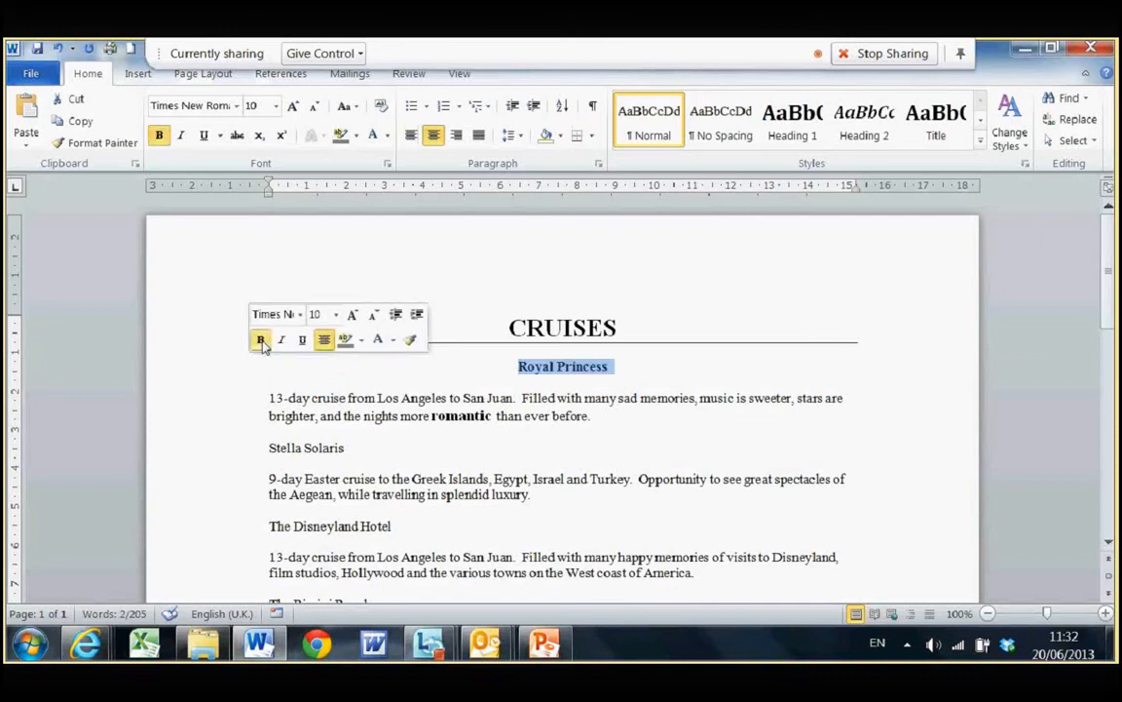
left_click(352, 315)
left_click(353, 316)
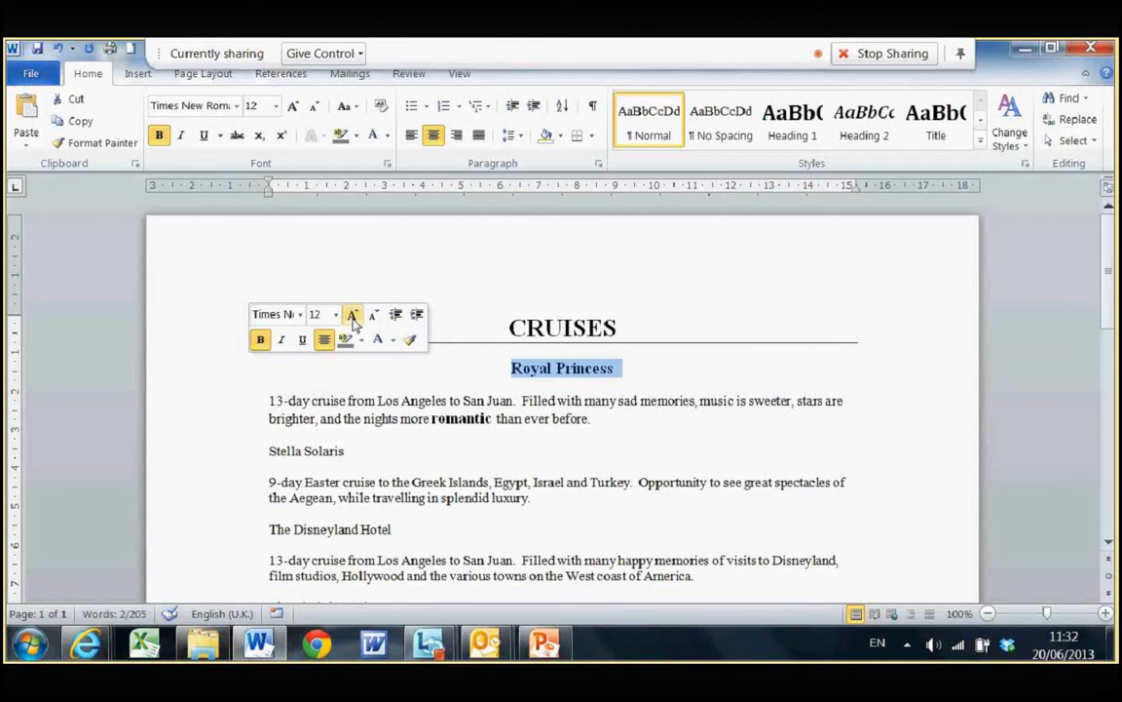
Copy the Royal Princess heading's formatting to the Stella Solaris, Disneyland Hotel, Rimini Regal, Island Princess and Acapulco Divers Hotel headings with Format Painter
left_click(410, 343)
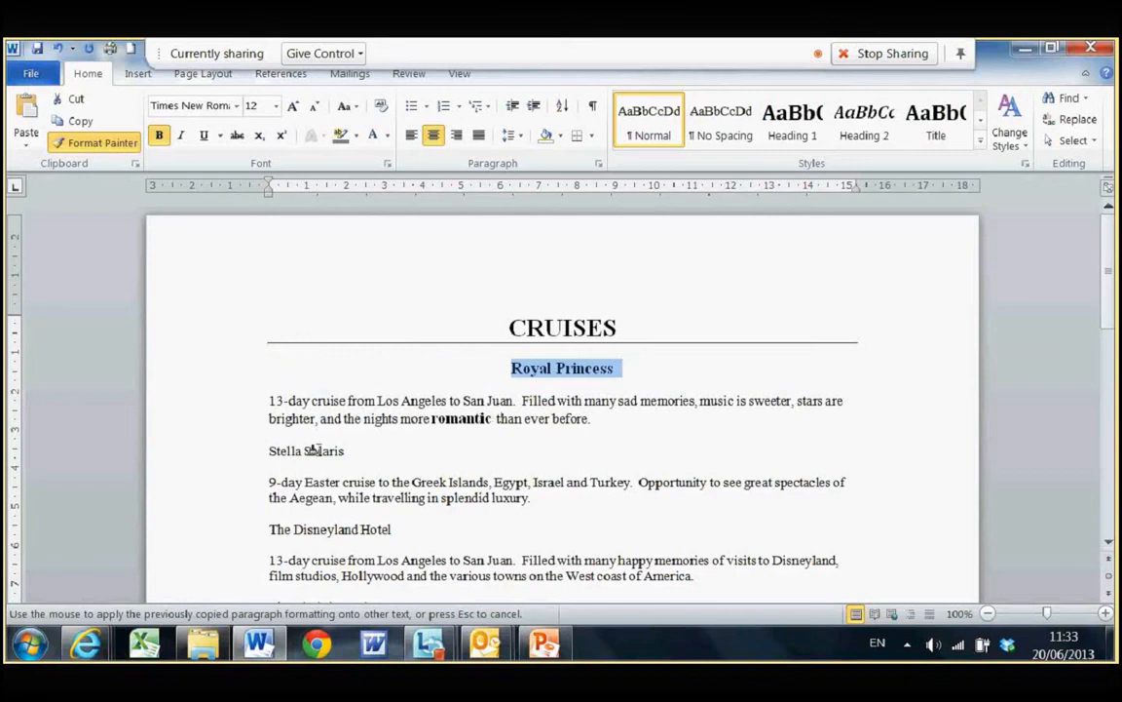
left_click(248, 459)
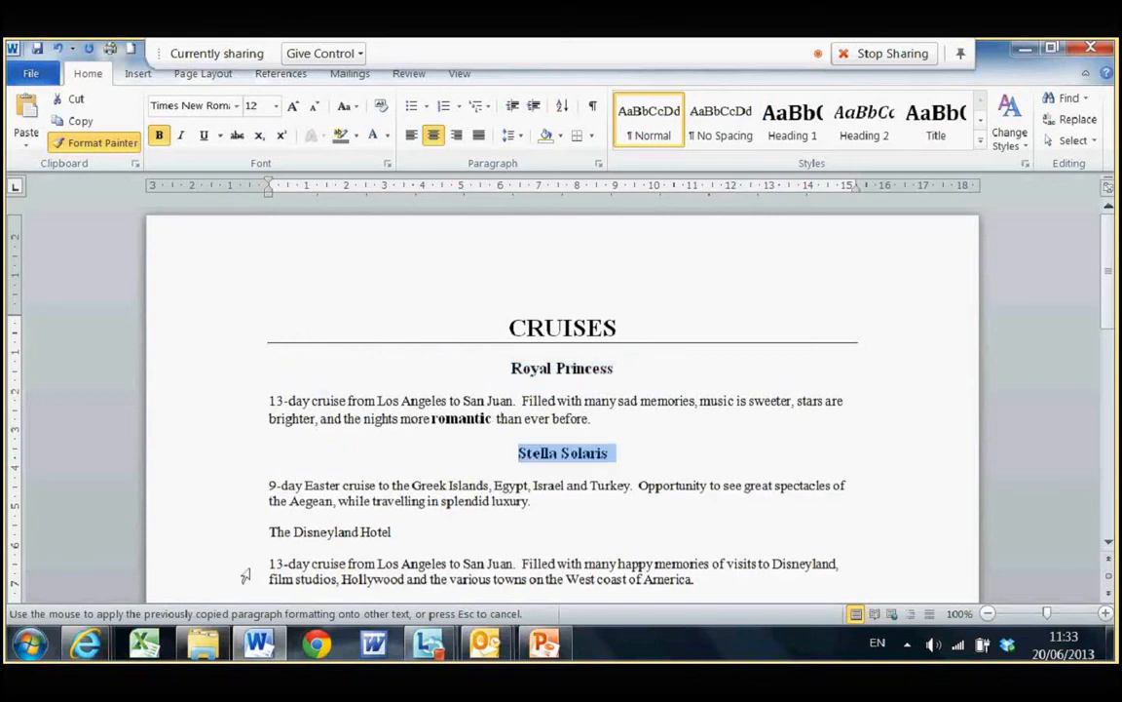
left_click(244, 539)
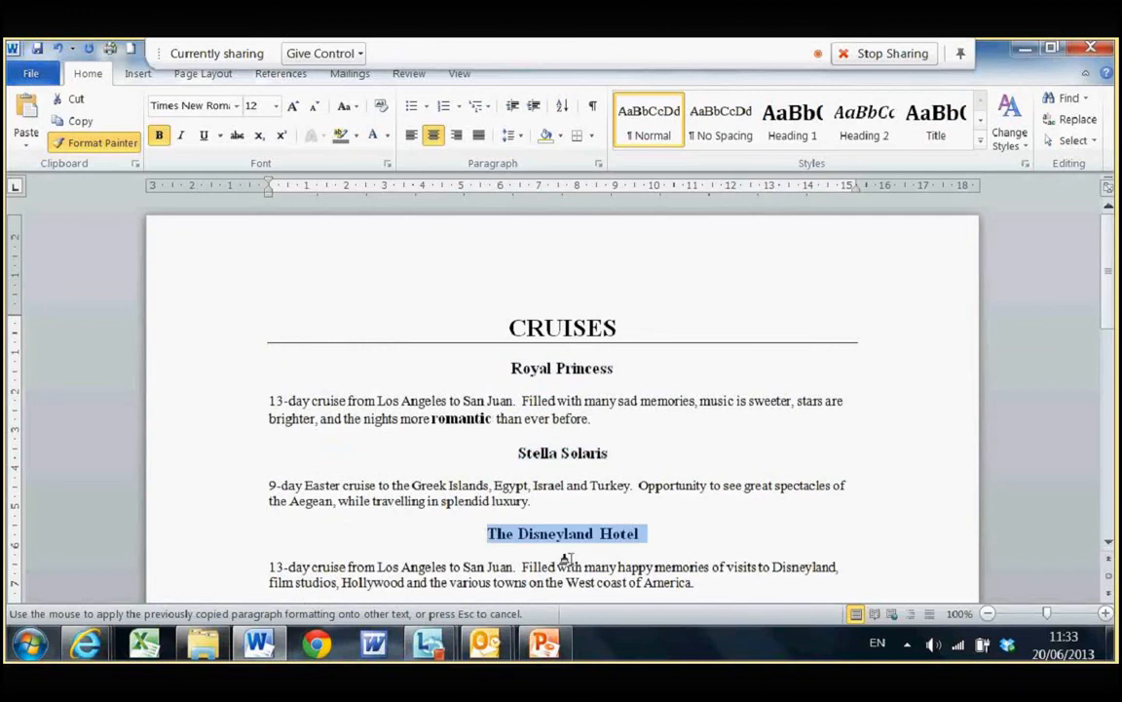
left_click(1108, 542)
left_click(1108, 543)
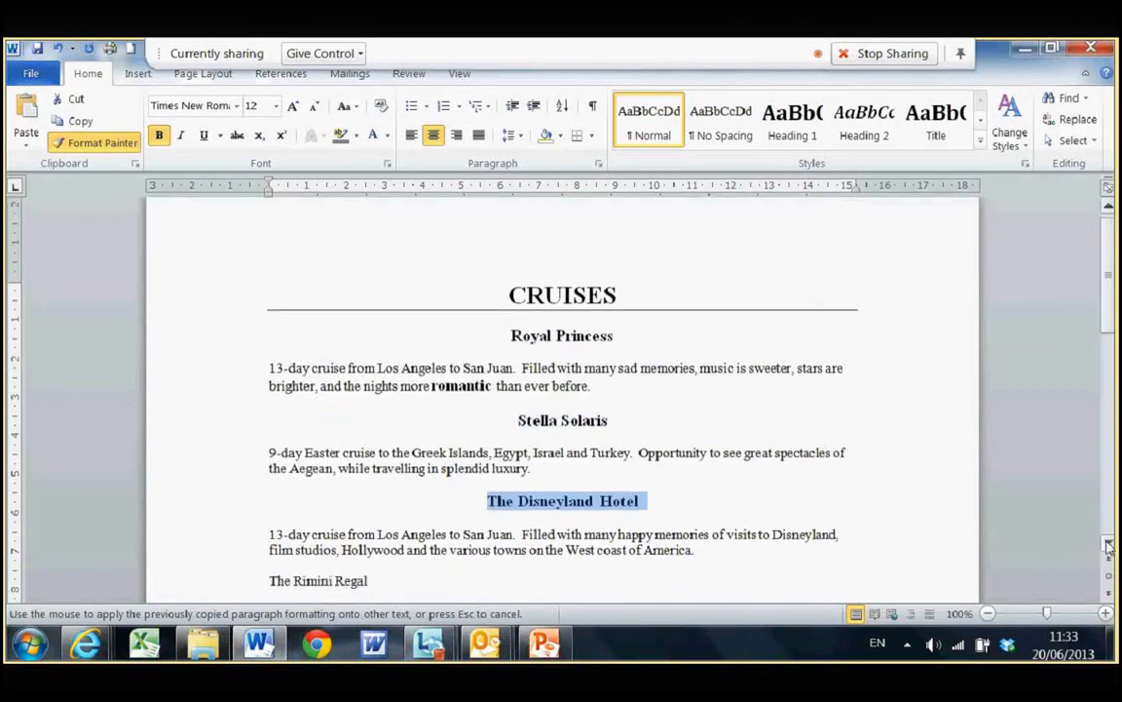
scroll(1108, 548, "down", 4)
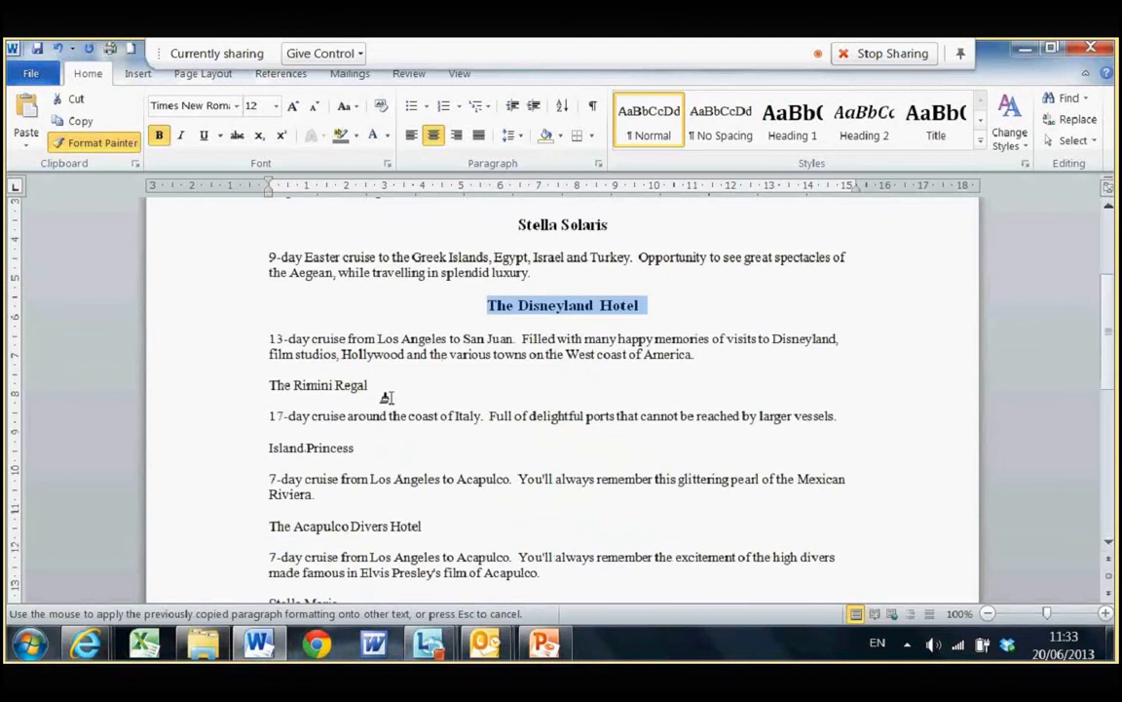
left_click(238, 389)
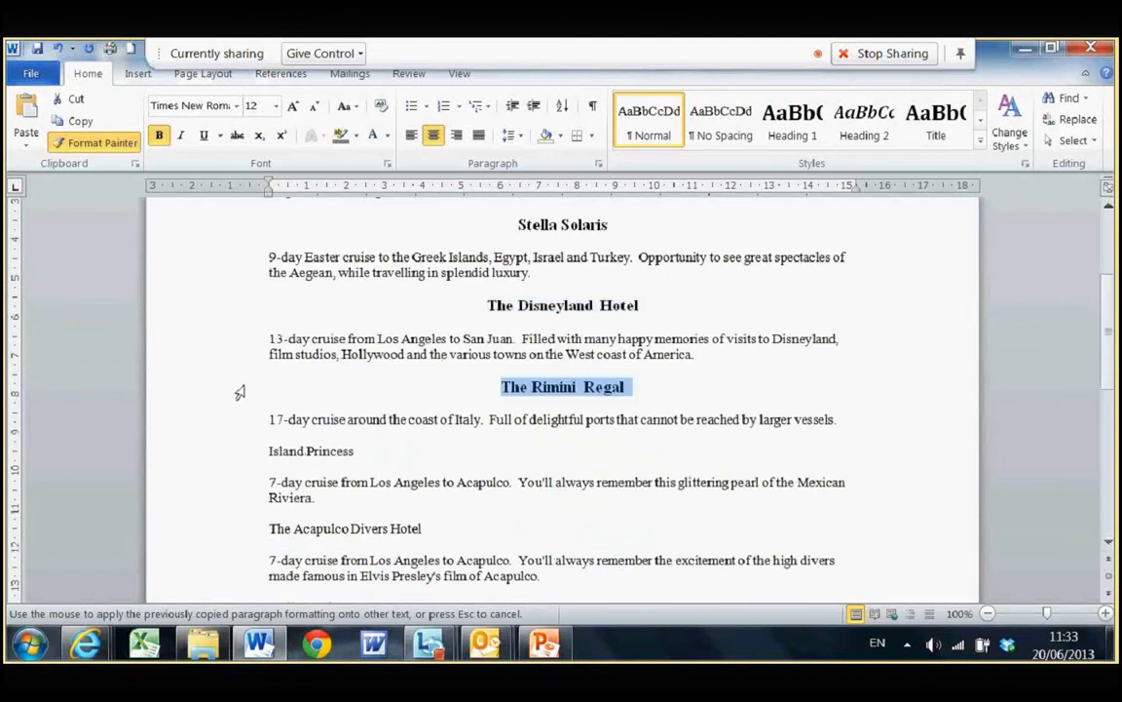
left_click(239, 451)
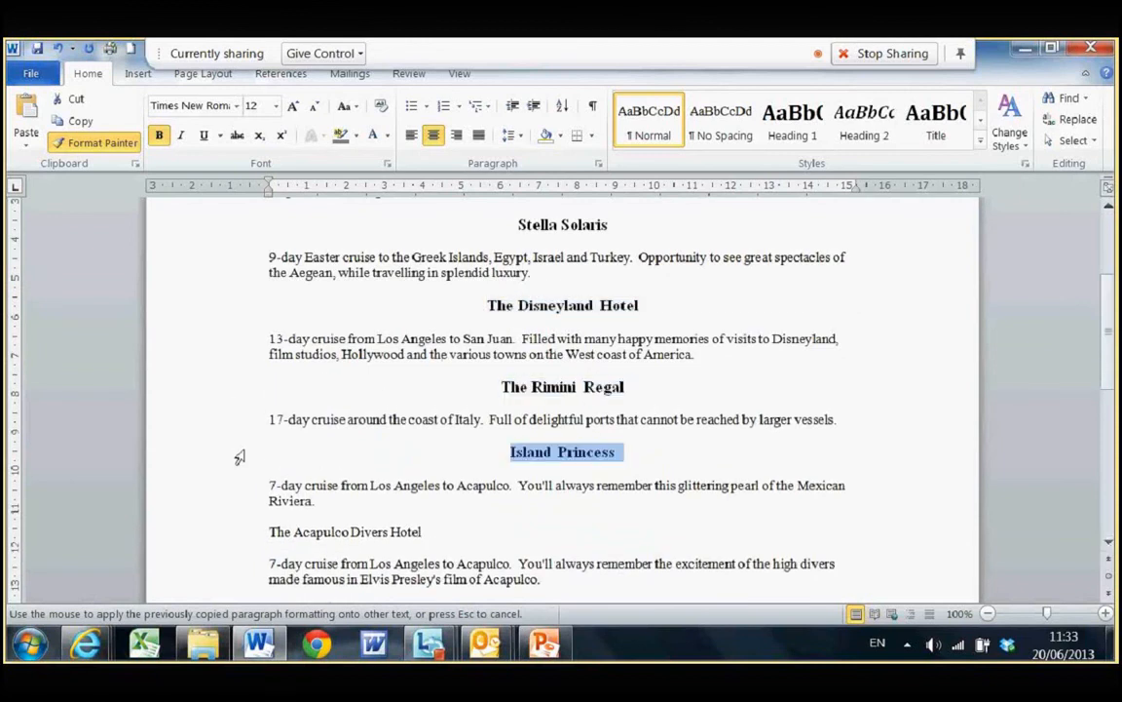
left_click(244, 534)
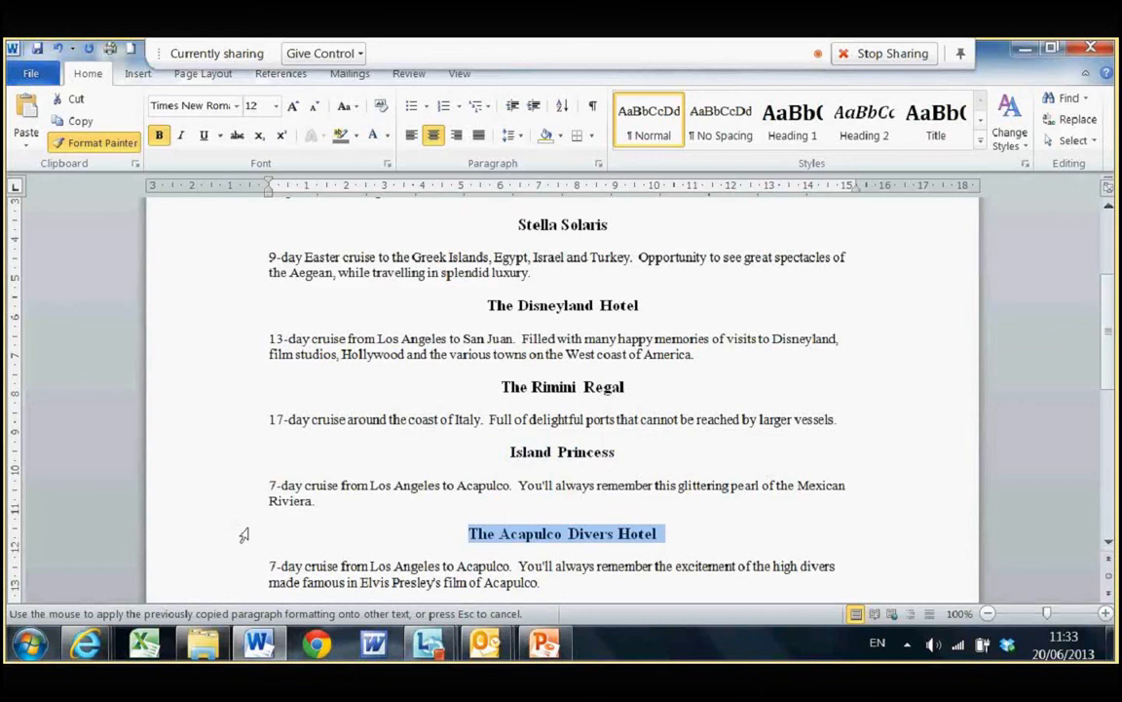
left_click(244, 535)
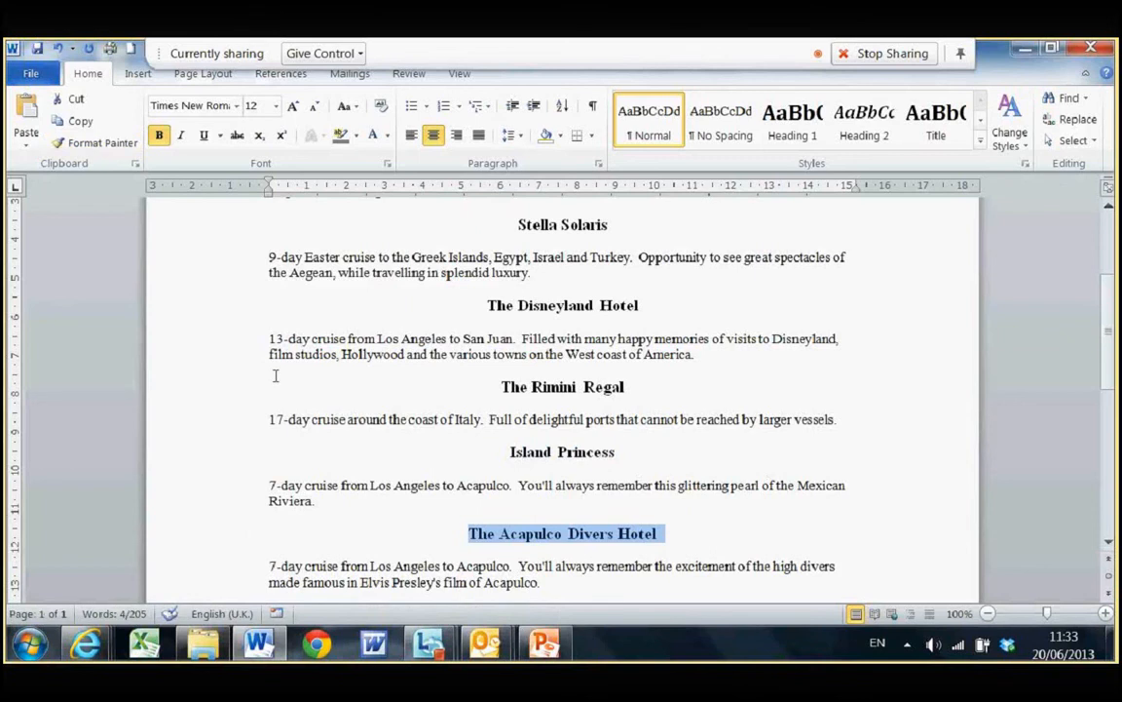
Make the word "sad" in the Royal Princess paragraph bold
left_click(716, 367)
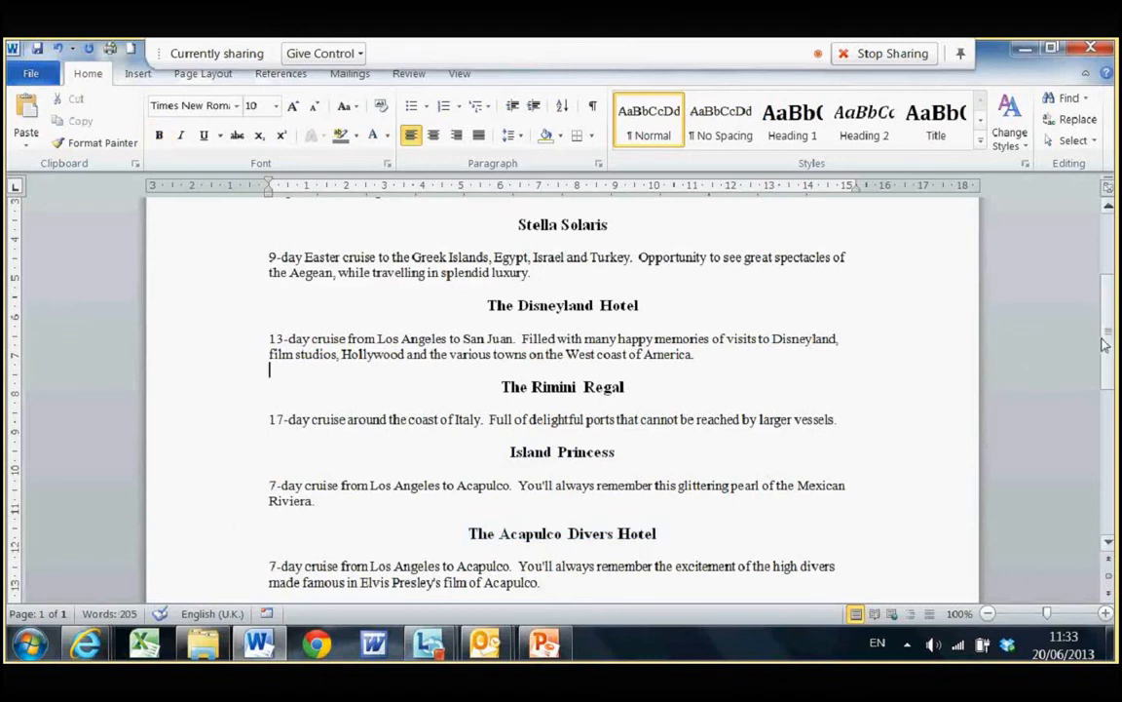
left_click_drag(1105, 340, 1104, 292)
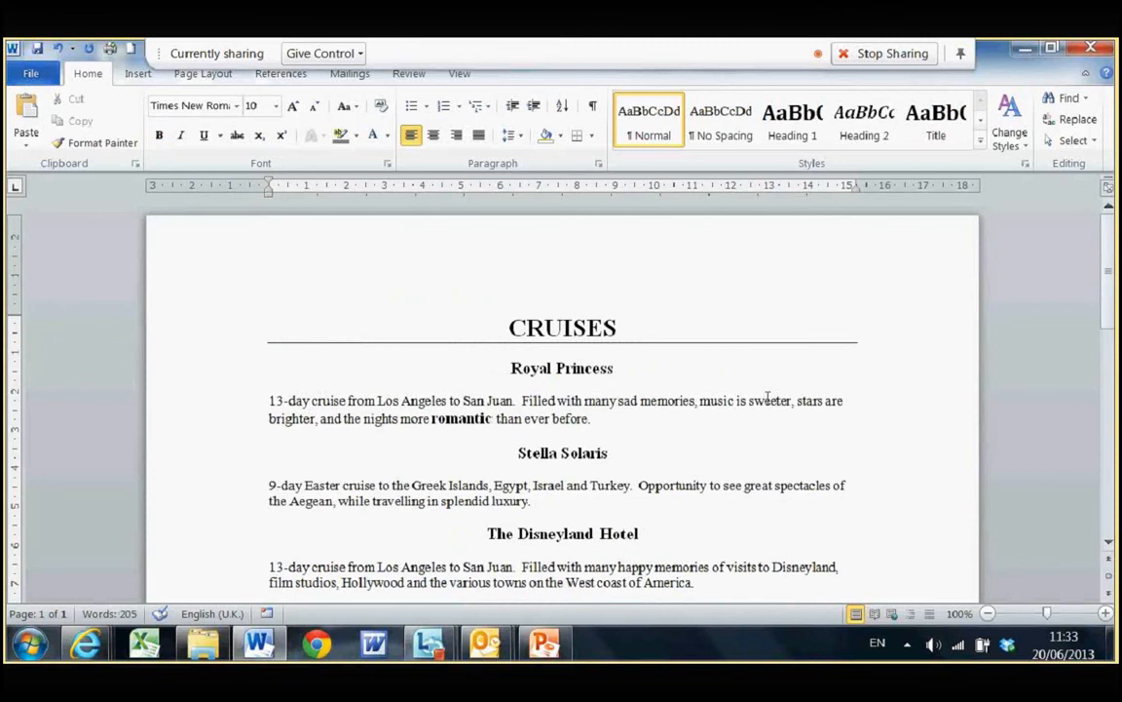
left_click(628, 400)
key("ctrl+b")
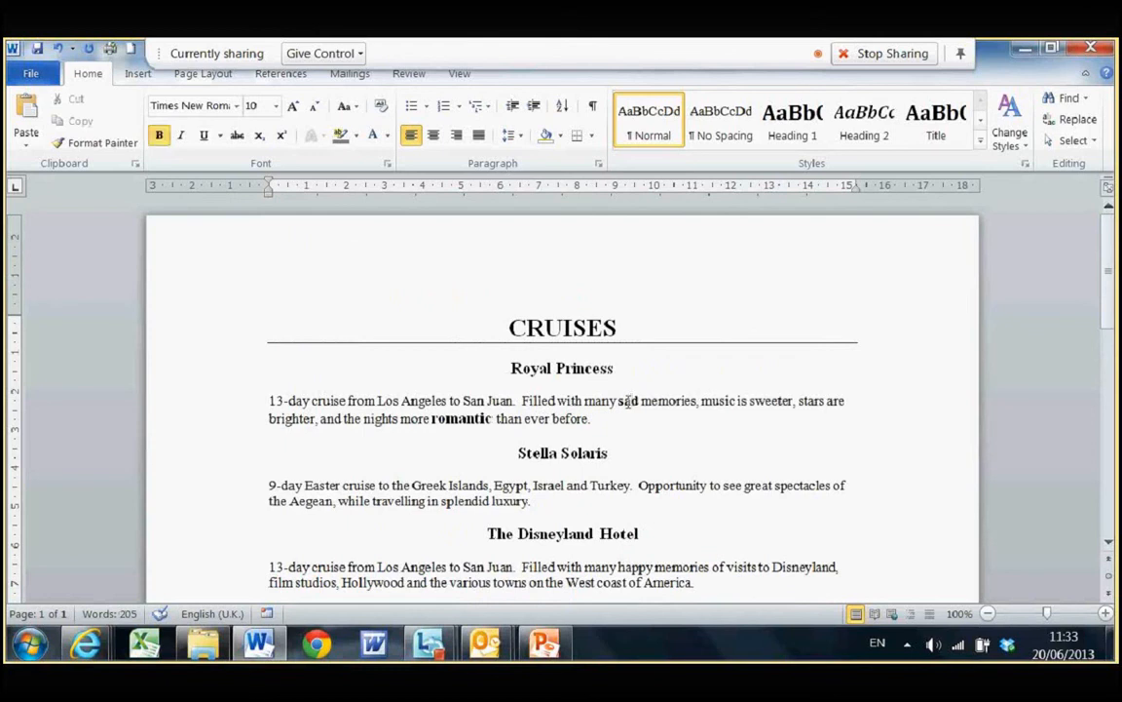
Copy the formatting of "sad" to the words "brighter", "splendid" and "great" with Format Painter, and leave the tool
left_click(113, 146)
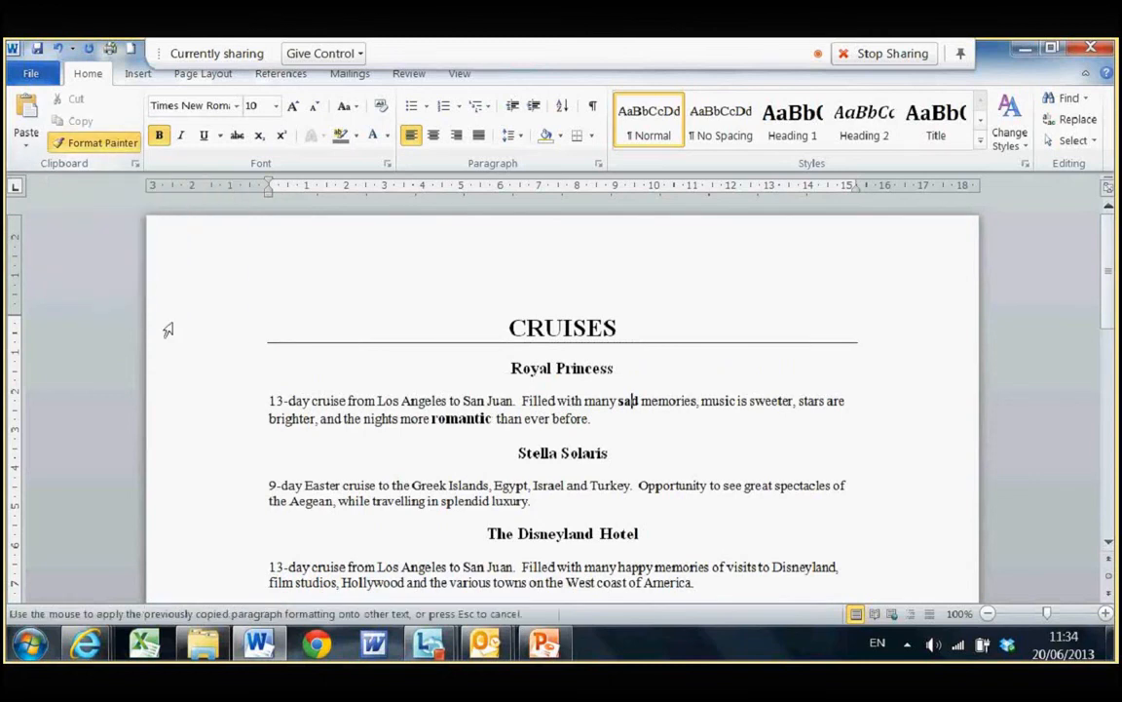
left_click(282, 419)
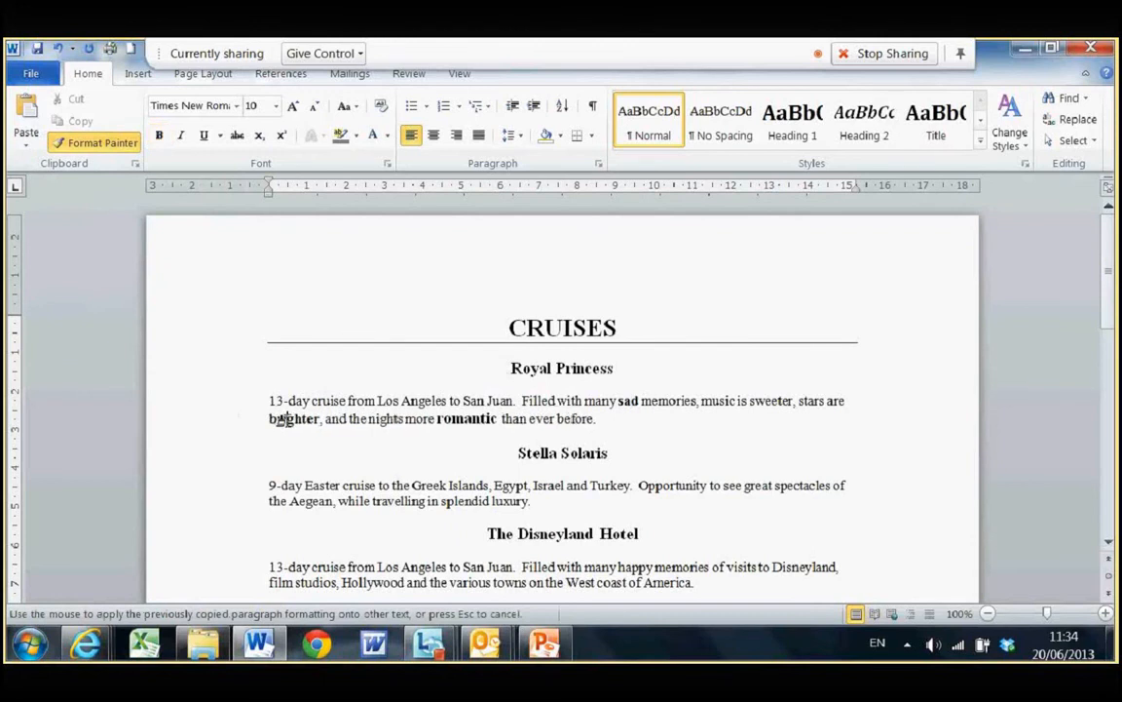
left_click(466, 499)
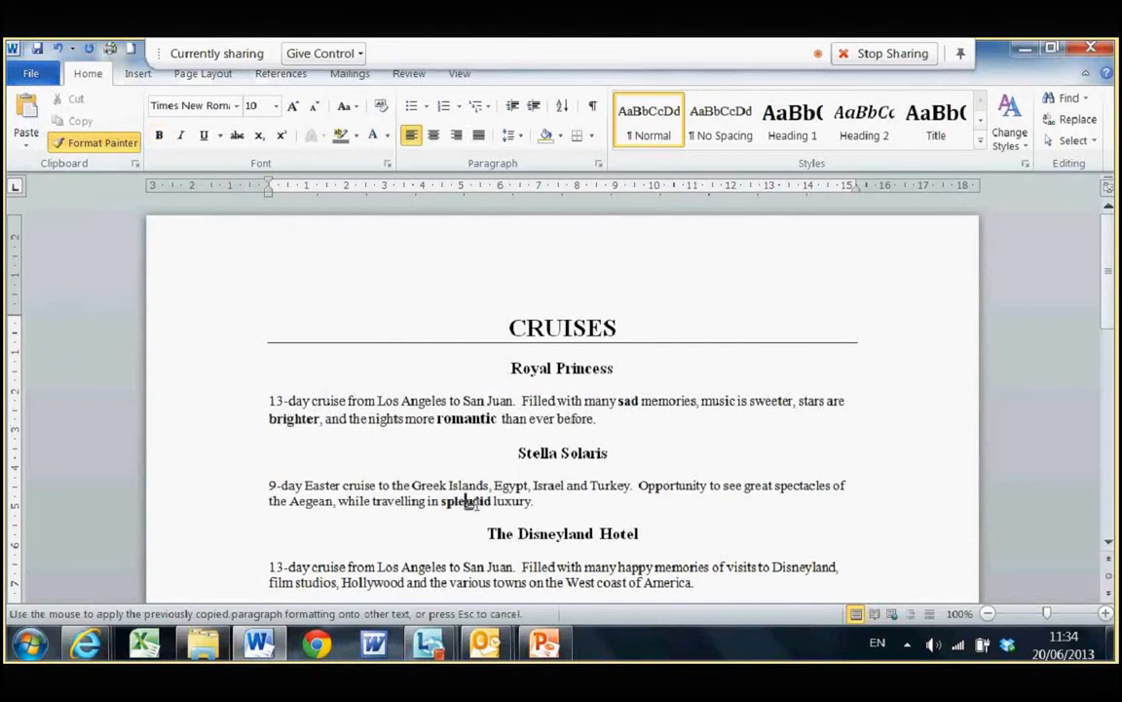
left_click(755, 485)
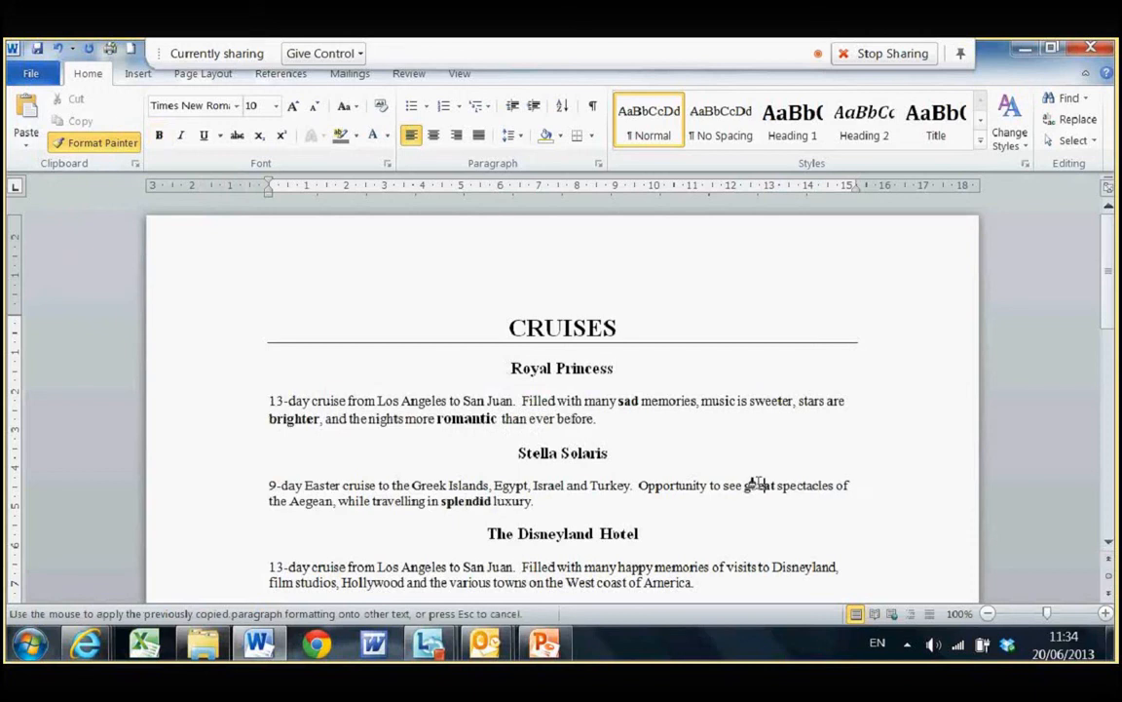
key("Escape")
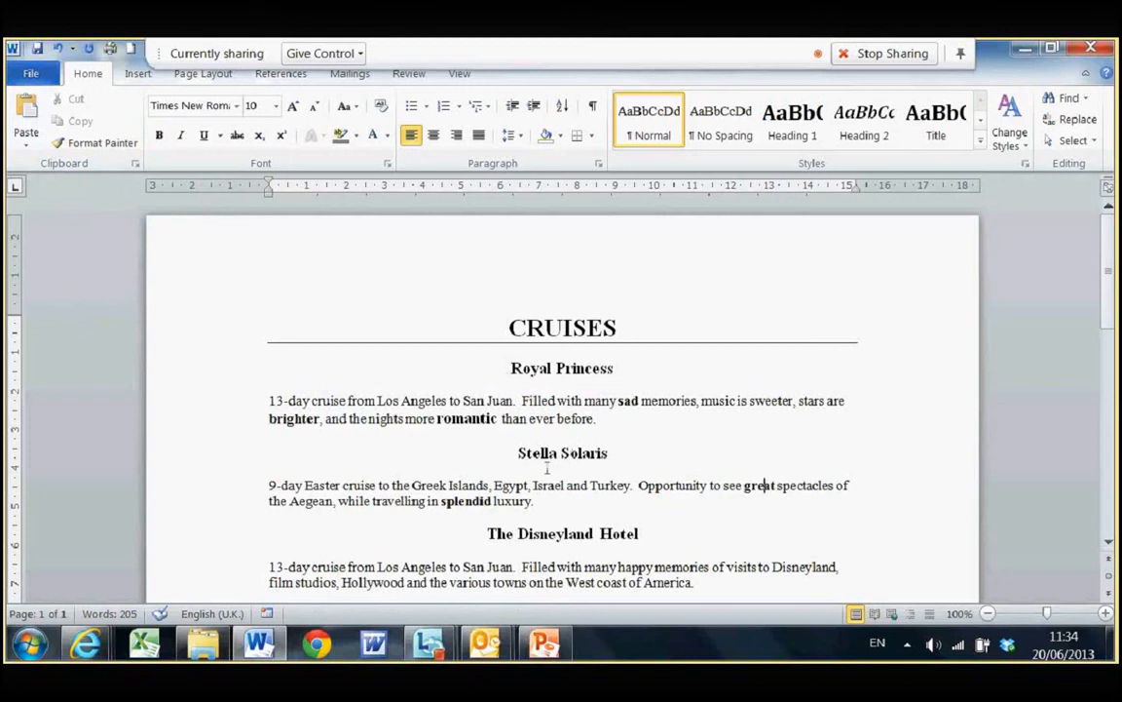
Change the font of the whole document to Tahoma
triple_click(210, 440)
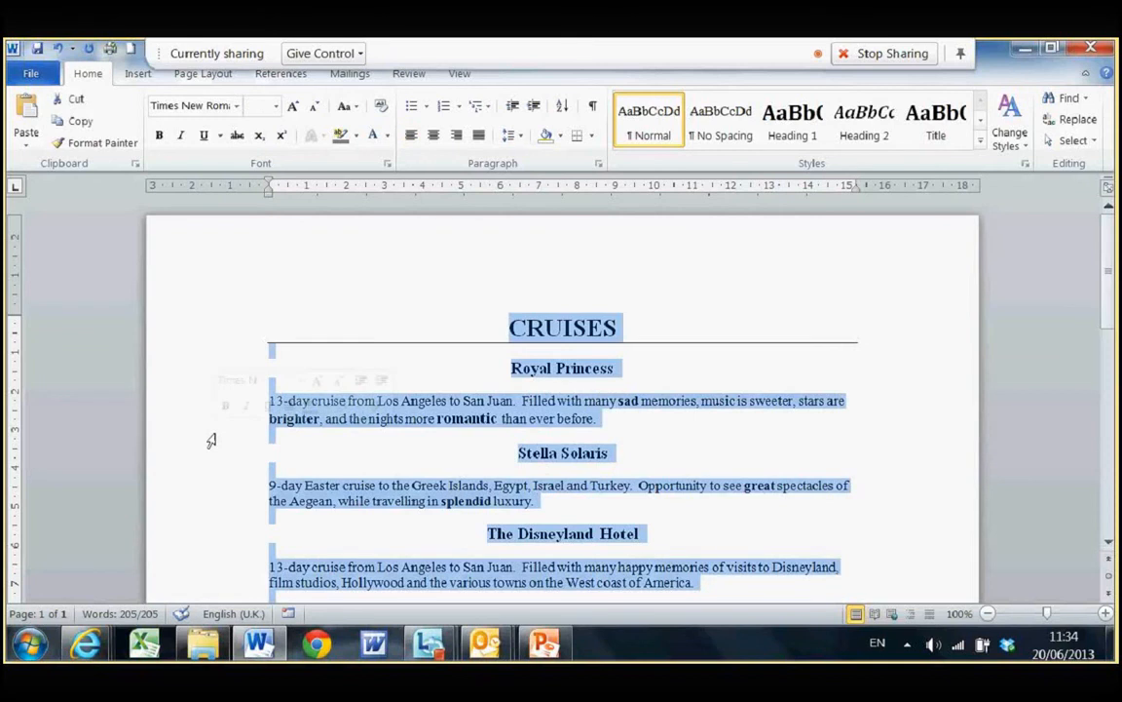
left_click(264, 387)
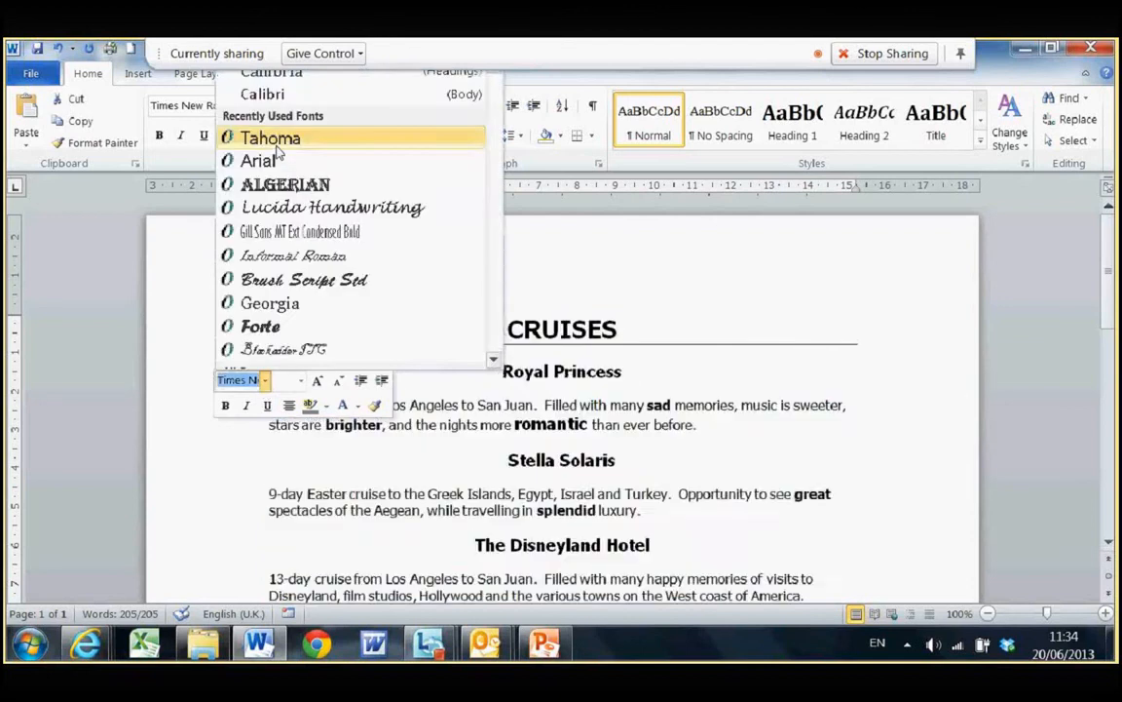
left_click(273, 139)
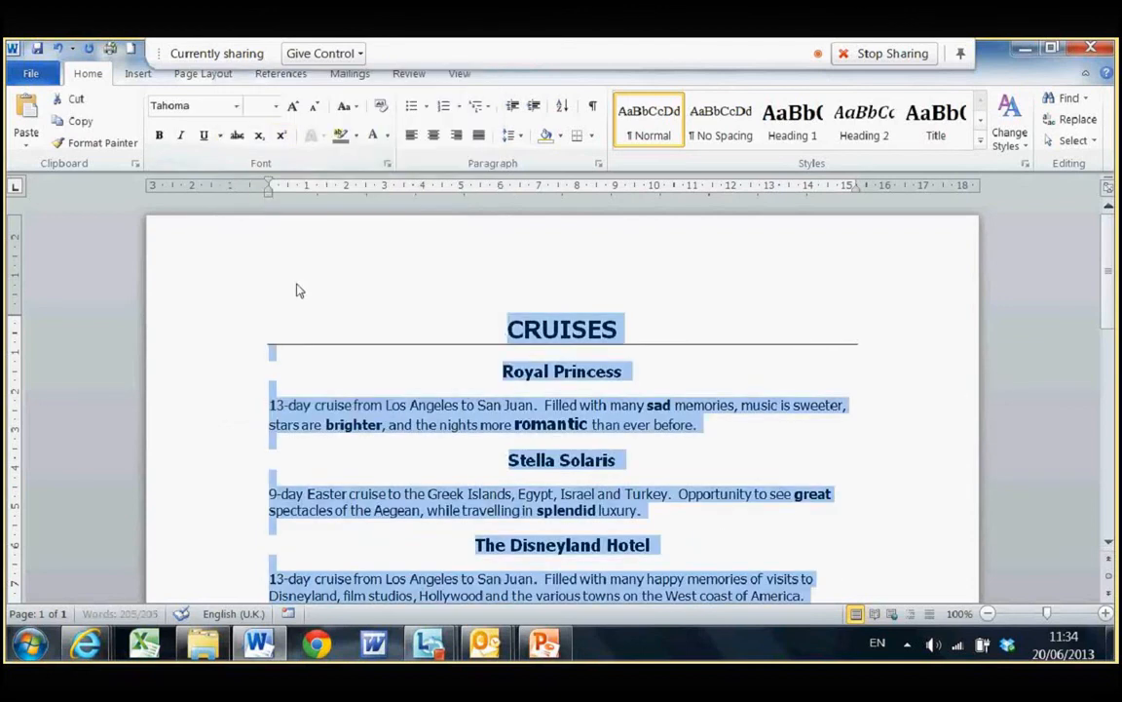
left_click(295, 362)
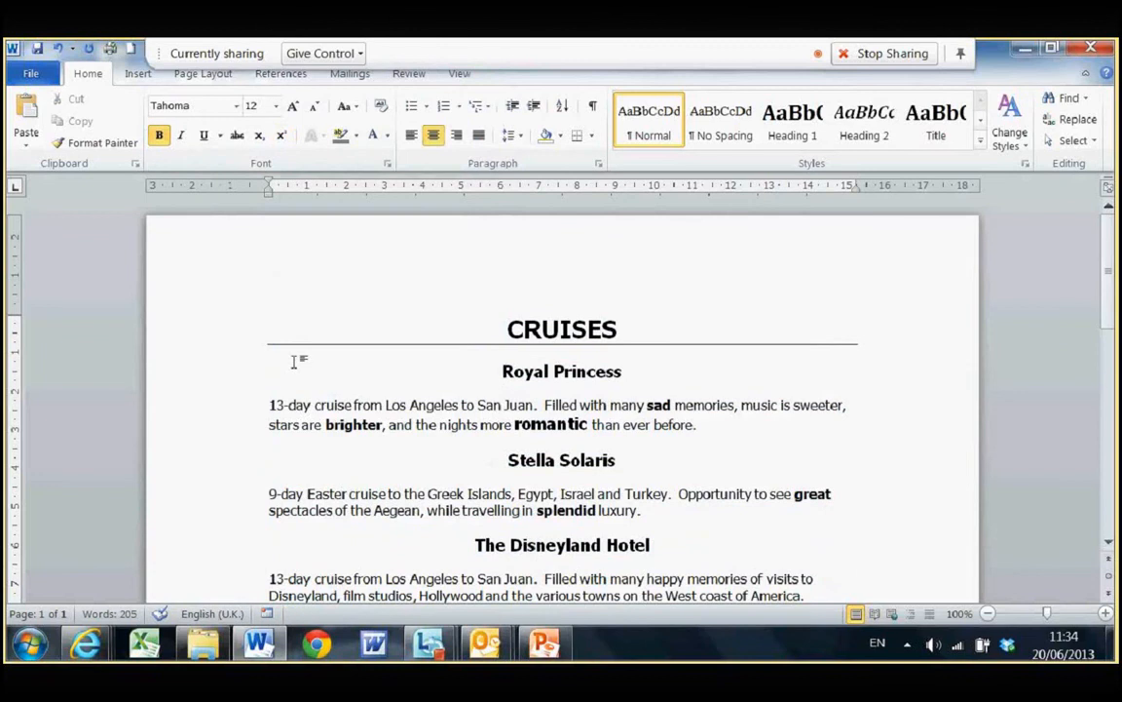
Select the whole Royal Princess paragraph and the whole Disneyland Hotel paragraph, and clear the selection
double_click(228, 425)
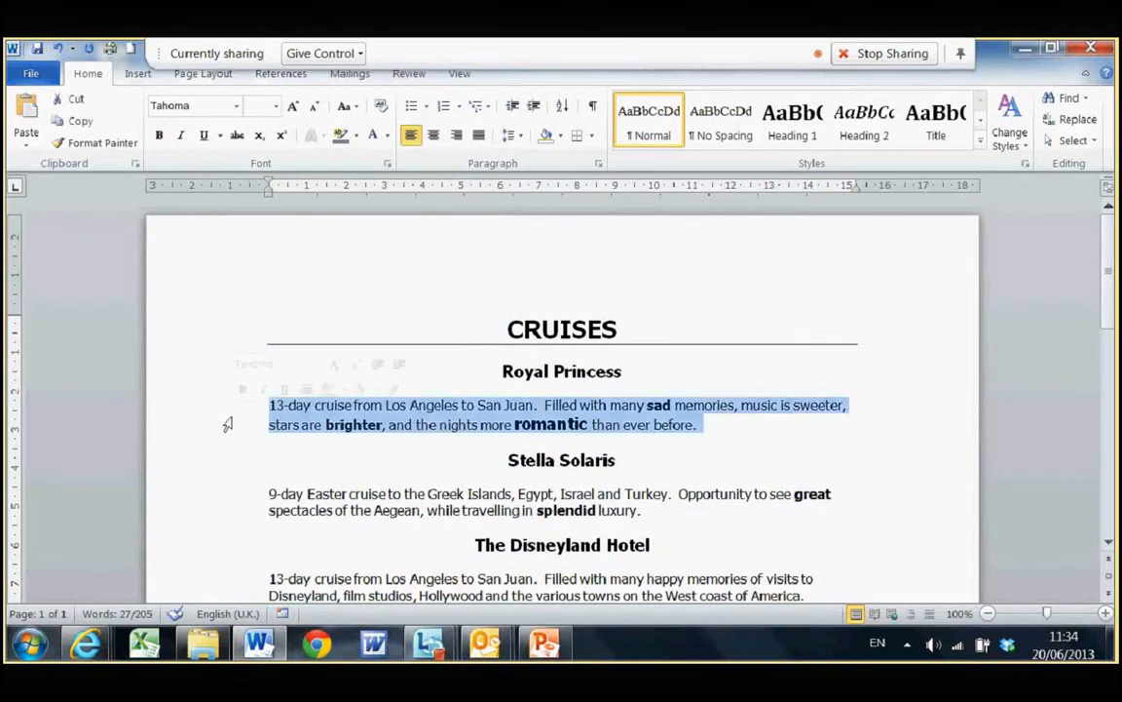
double_click(237, 585)
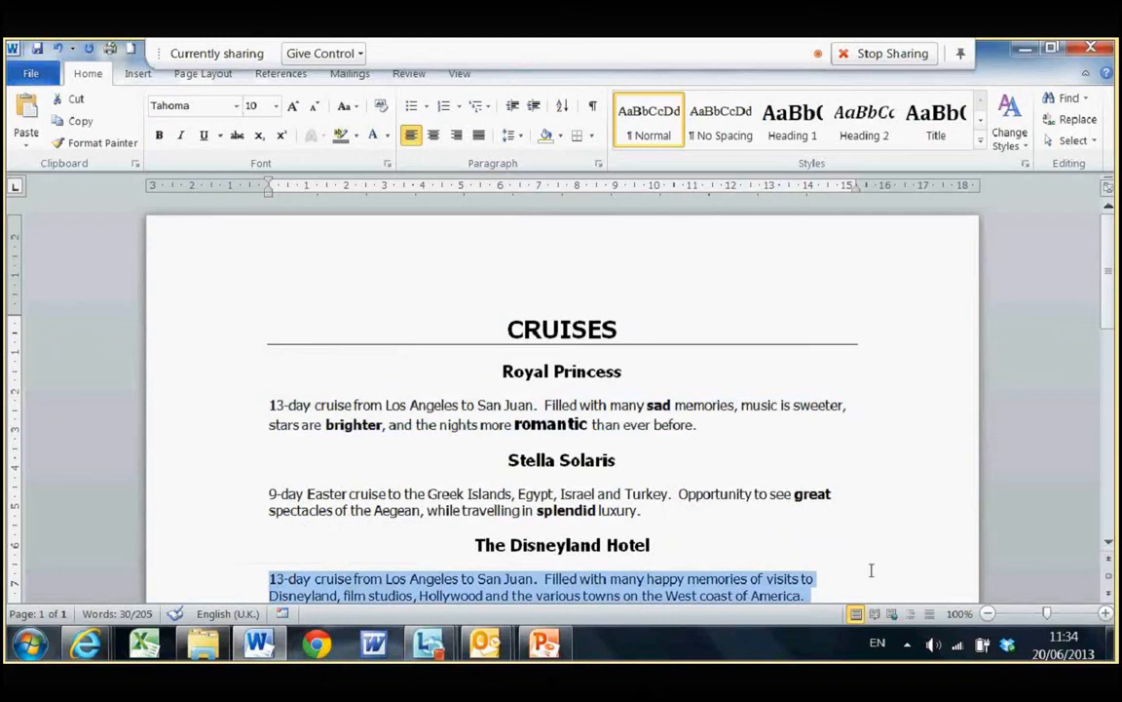
key("Left")
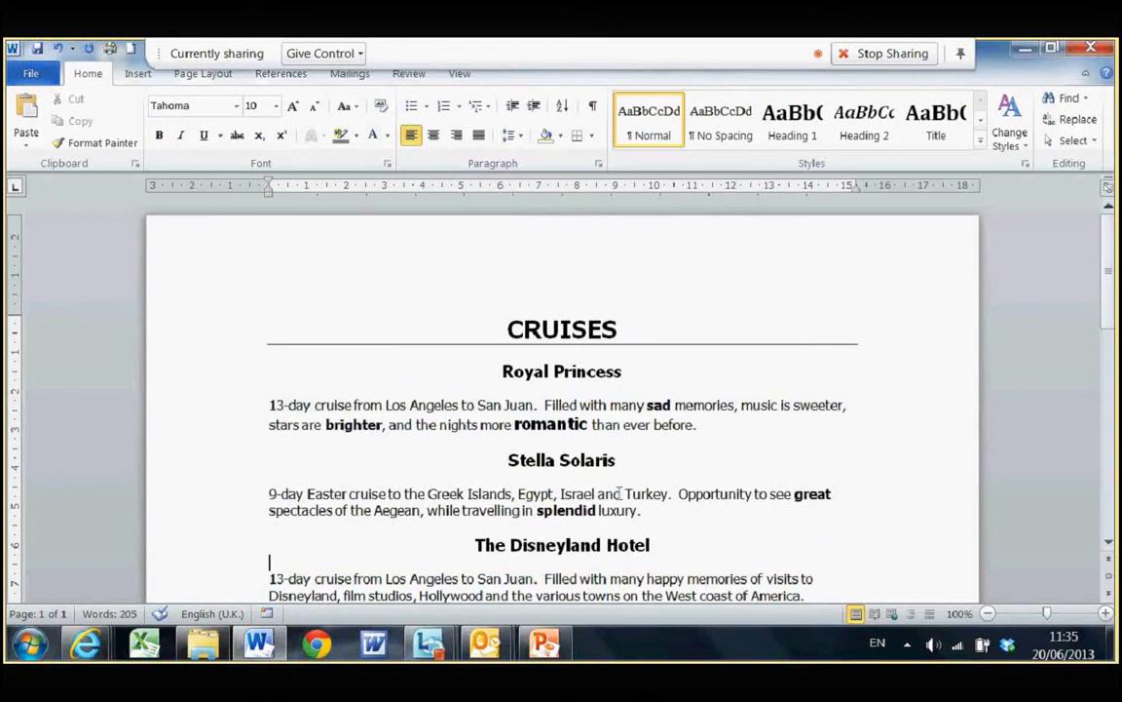
Insert a page break directly before each of the Stella Solaris, The Disneyland Hotel and The Rimini Regal headings
left_click(506, 460)
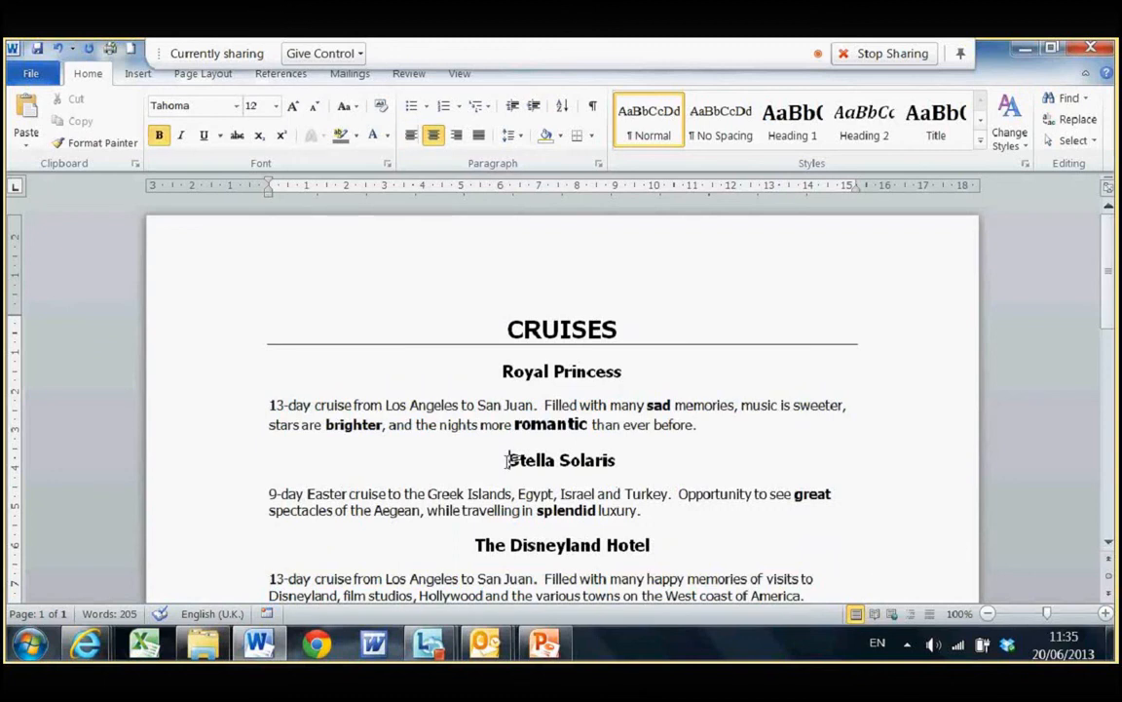
key("ctrl+Return")
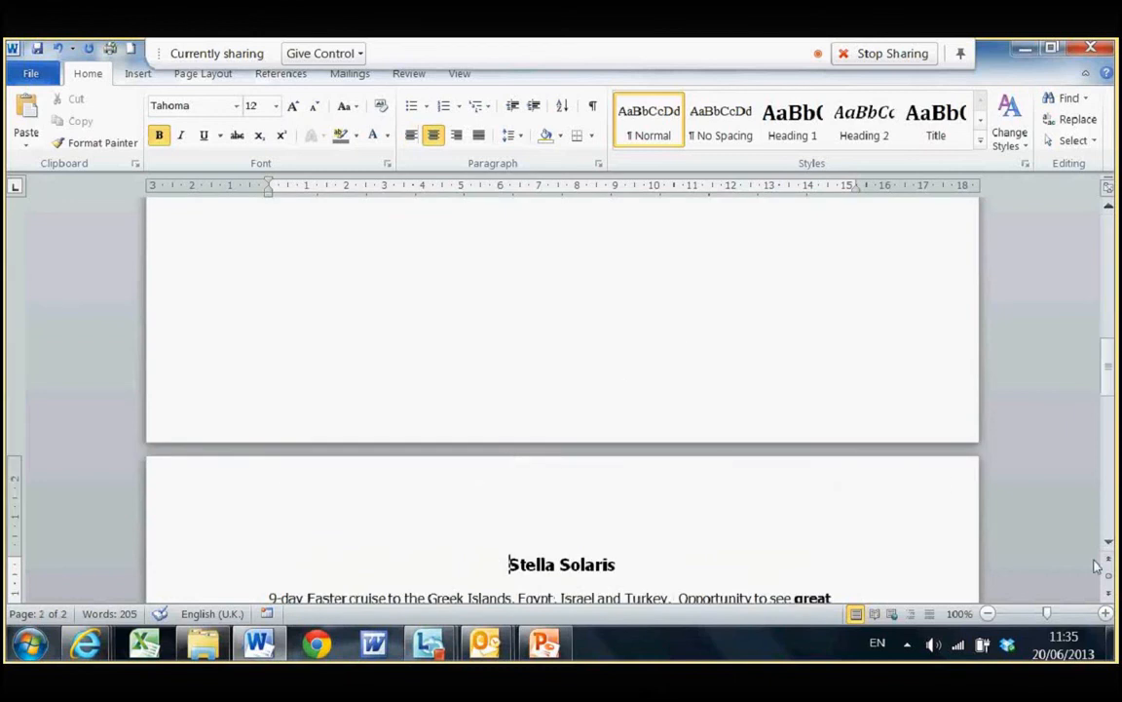
scroll(1109, 546, "down", 5)
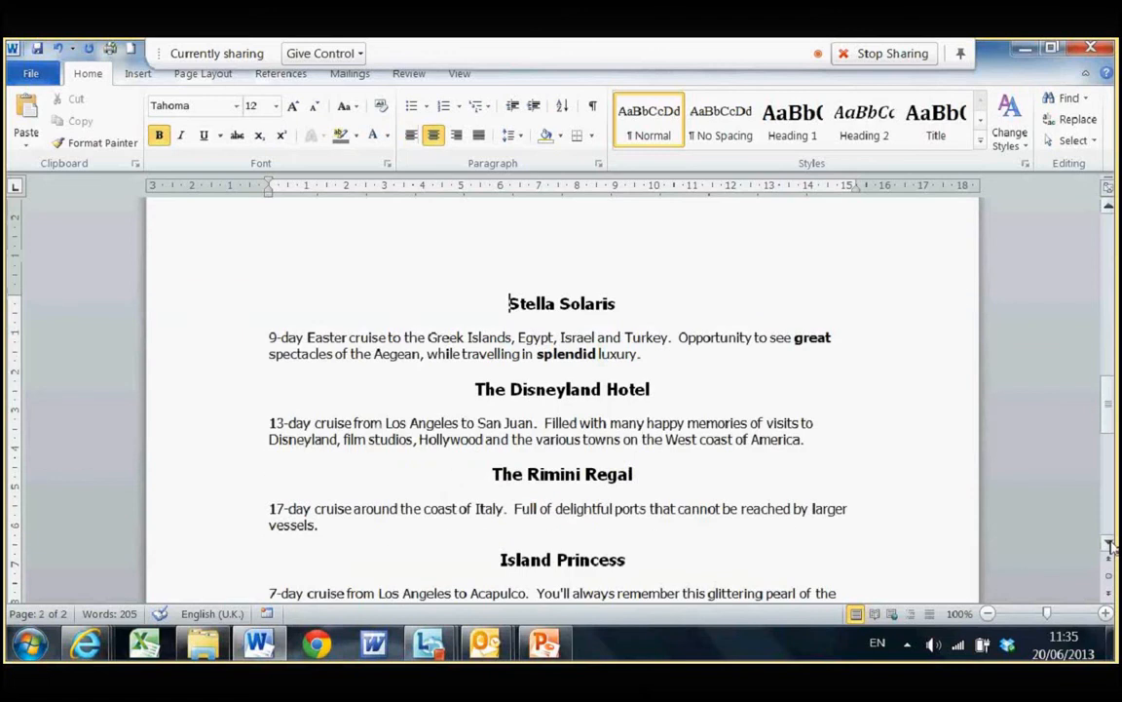
left_click(476, 388)
key("ctrl+Return")
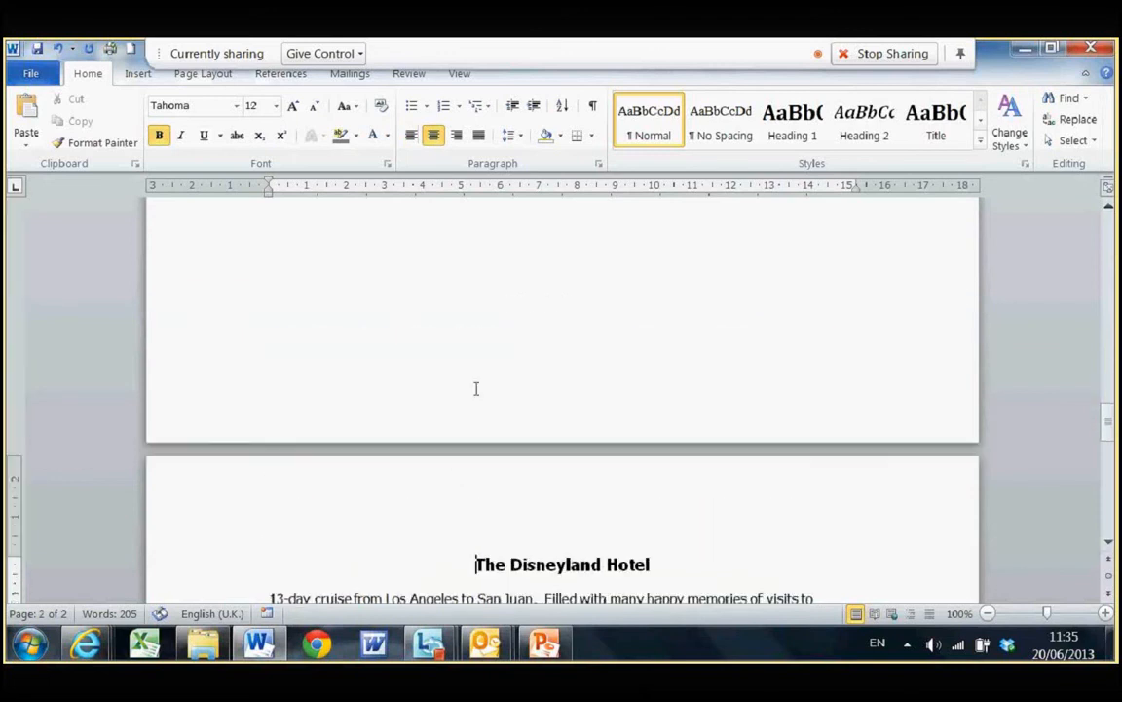
scroll(1108, 550, "down", 3)
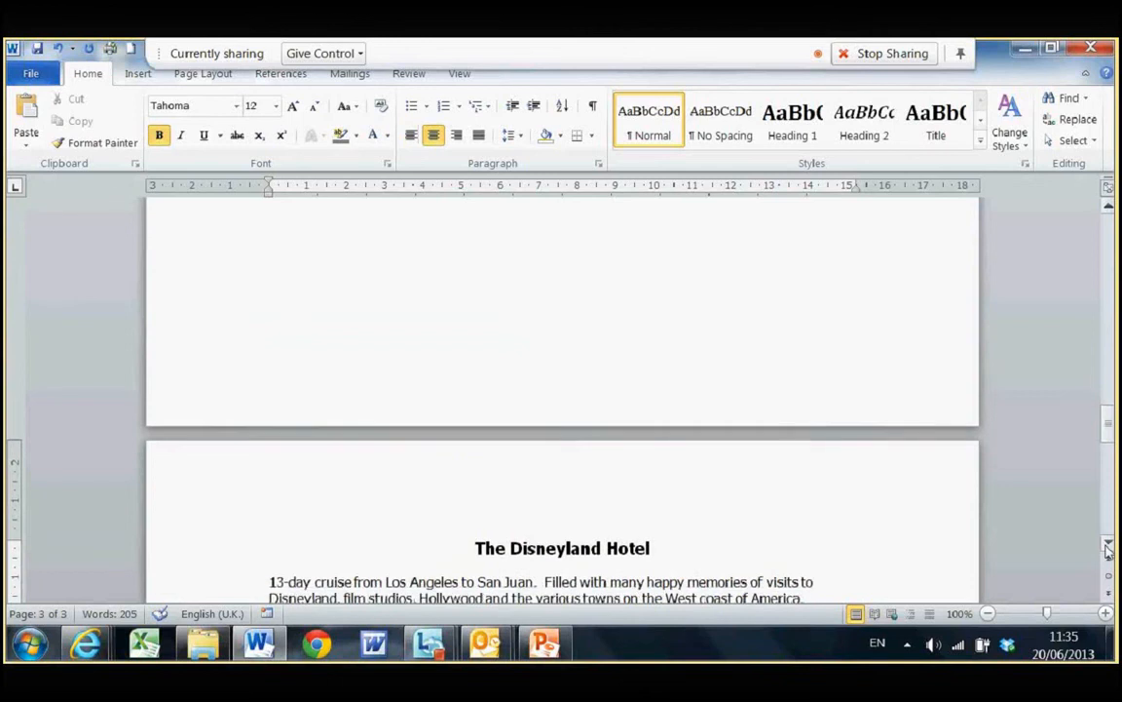
left_click(1108, 546)
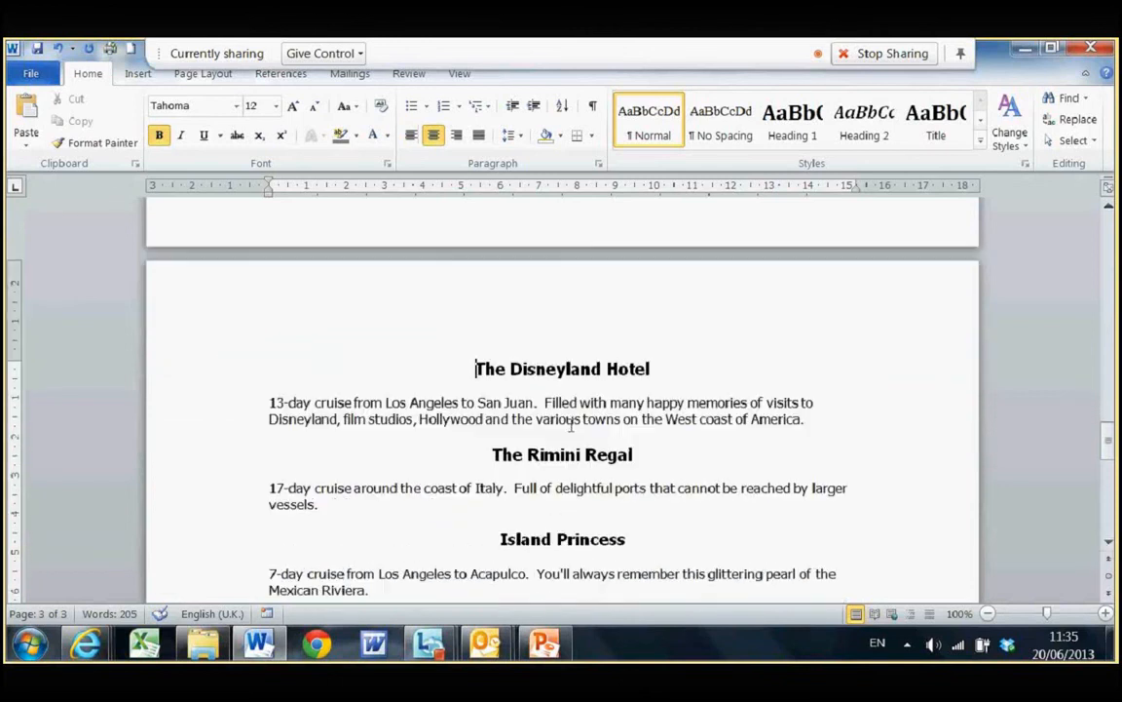
left_click(492, 454)
key("ctrl+Return")
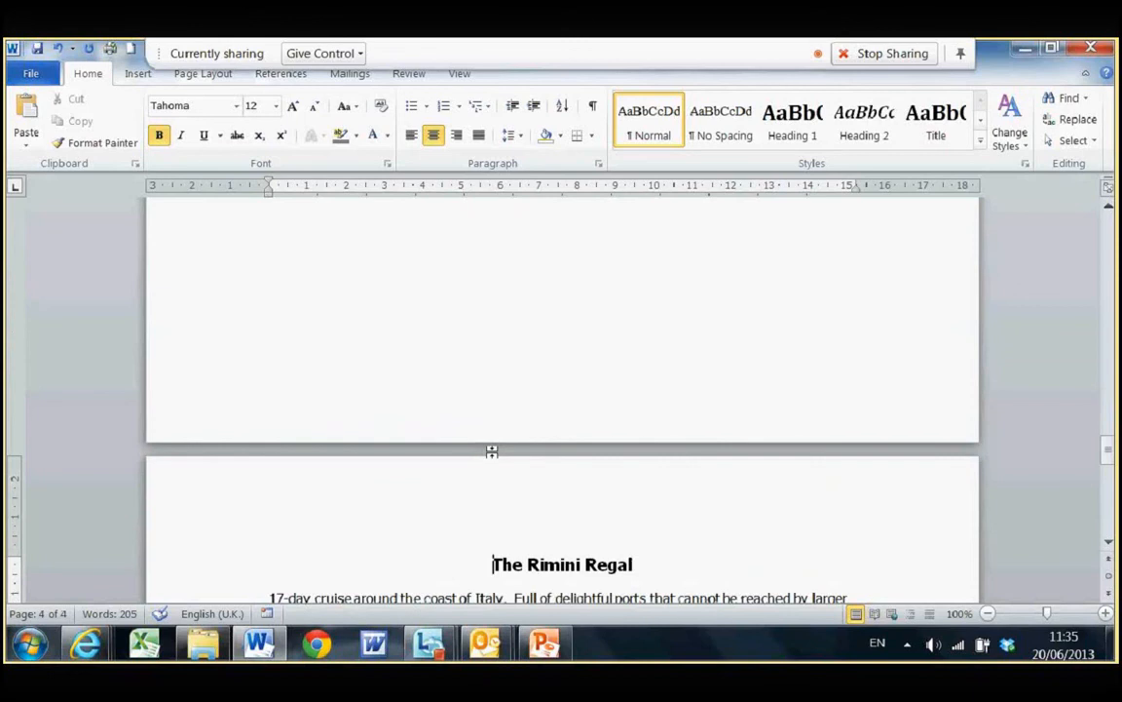
With formatting marks shown, delete the page breaks before the Stella Solaris and Disneyland Hotel headings, and hide the marks
key("ctrl+Home")
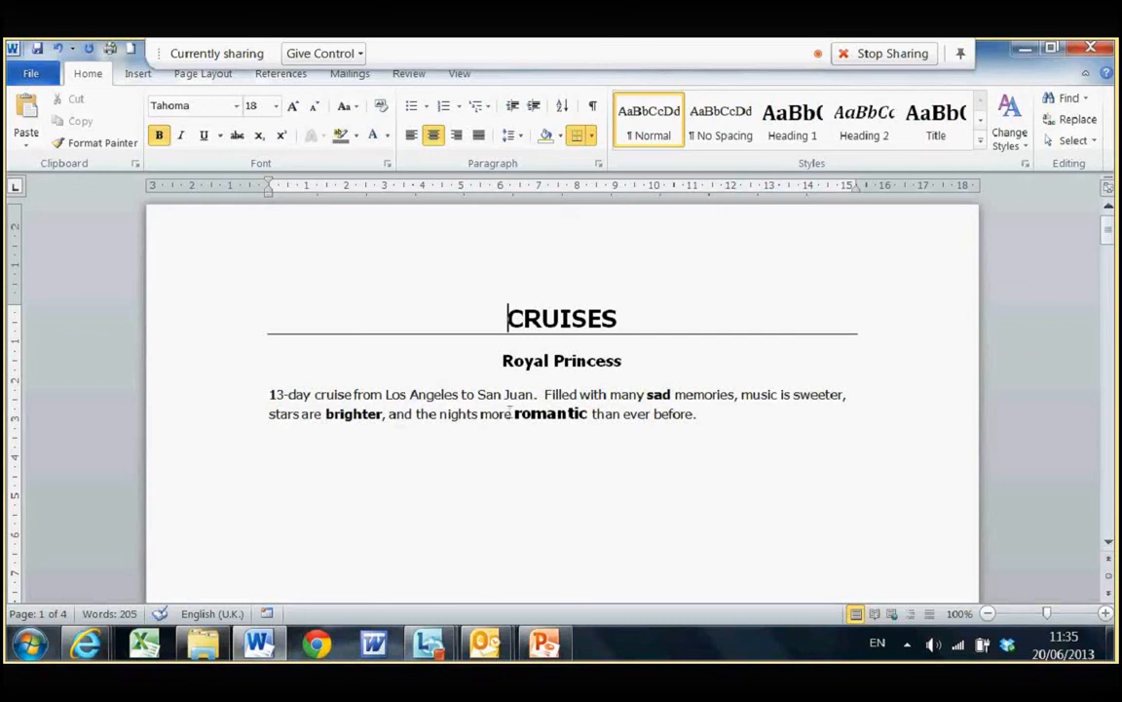
left_click(595, 110)
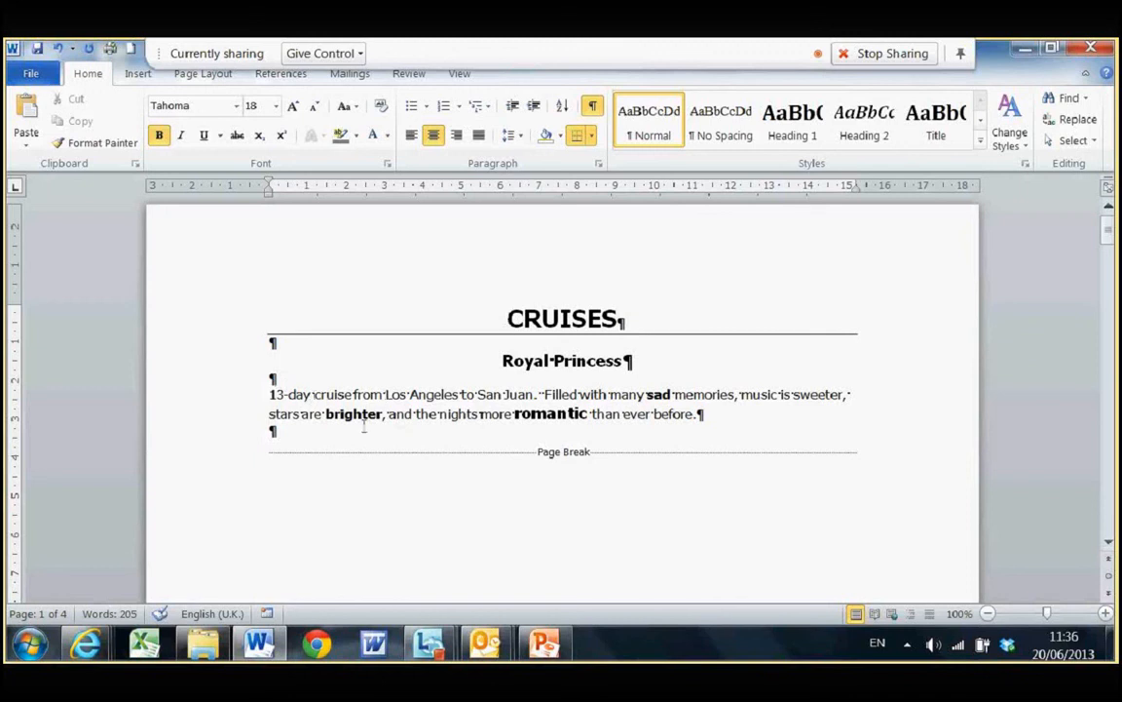
left_click(262, 451)
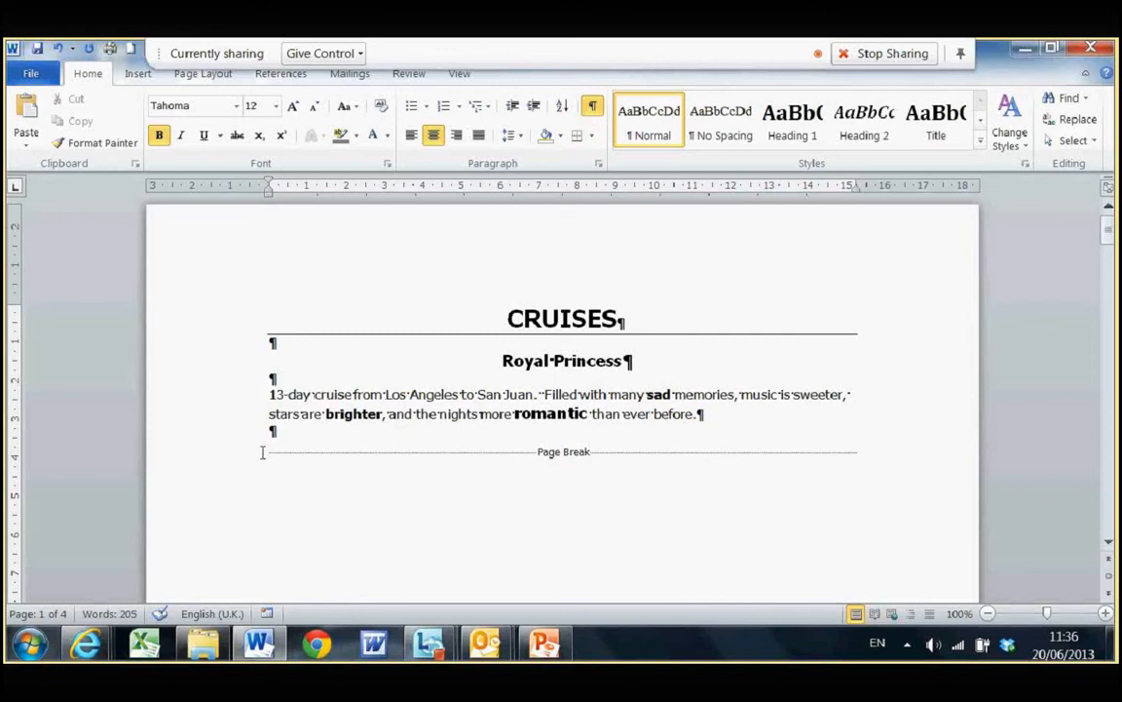
type("Stella Solaris  9-day Easter cruise to the Greek Islands, Egypt, Israel and Turkey. Opportunity to see great spectacles of the Aegean, while travelling in splendid luxury.")
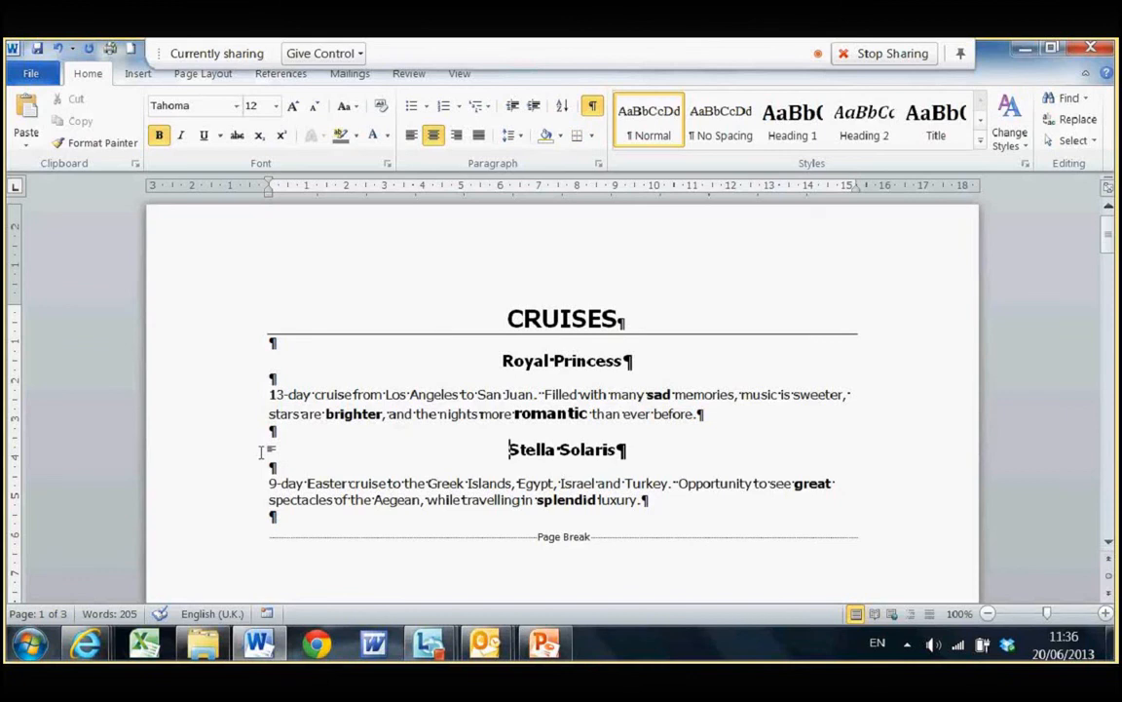
left_click(268, 537)
key("Delete")
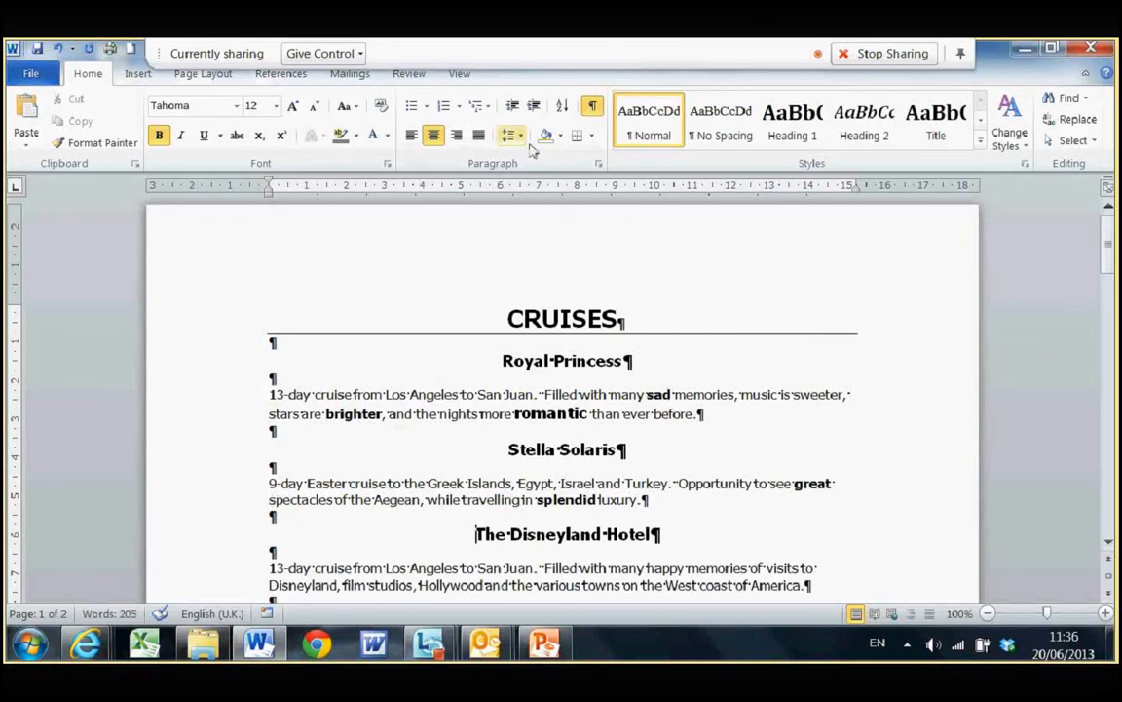
left_click(587, 115)
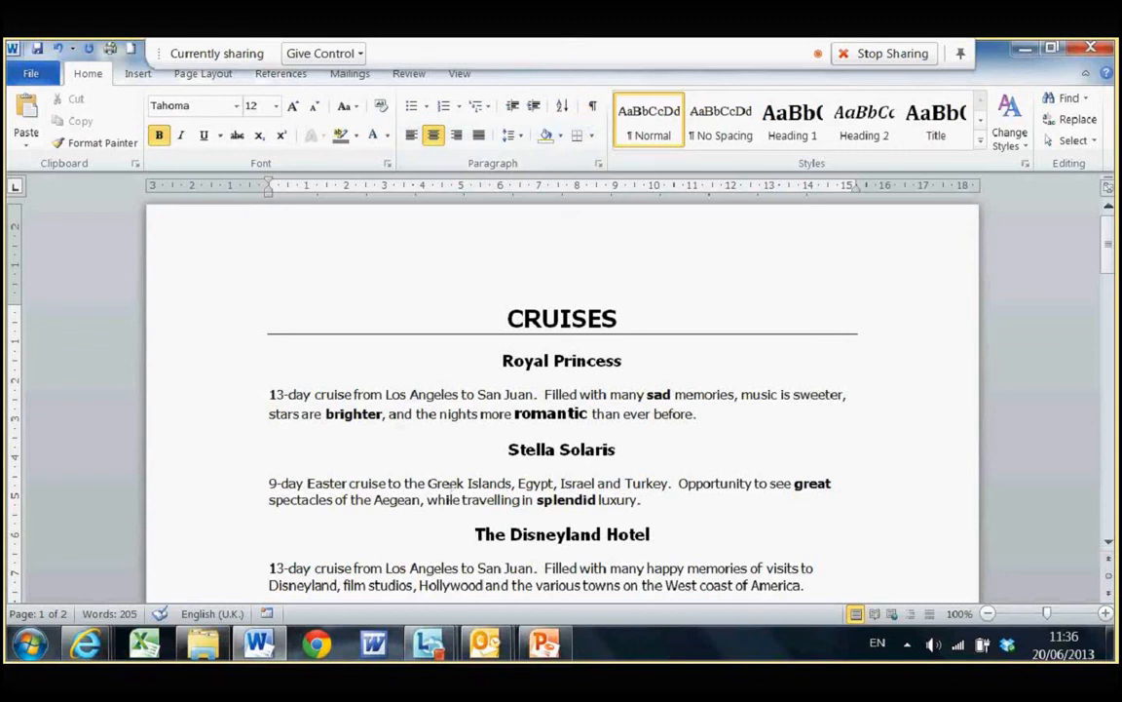
Switch to the Group Conversation window in Microsoft Lync
mouse_move(431, 644)
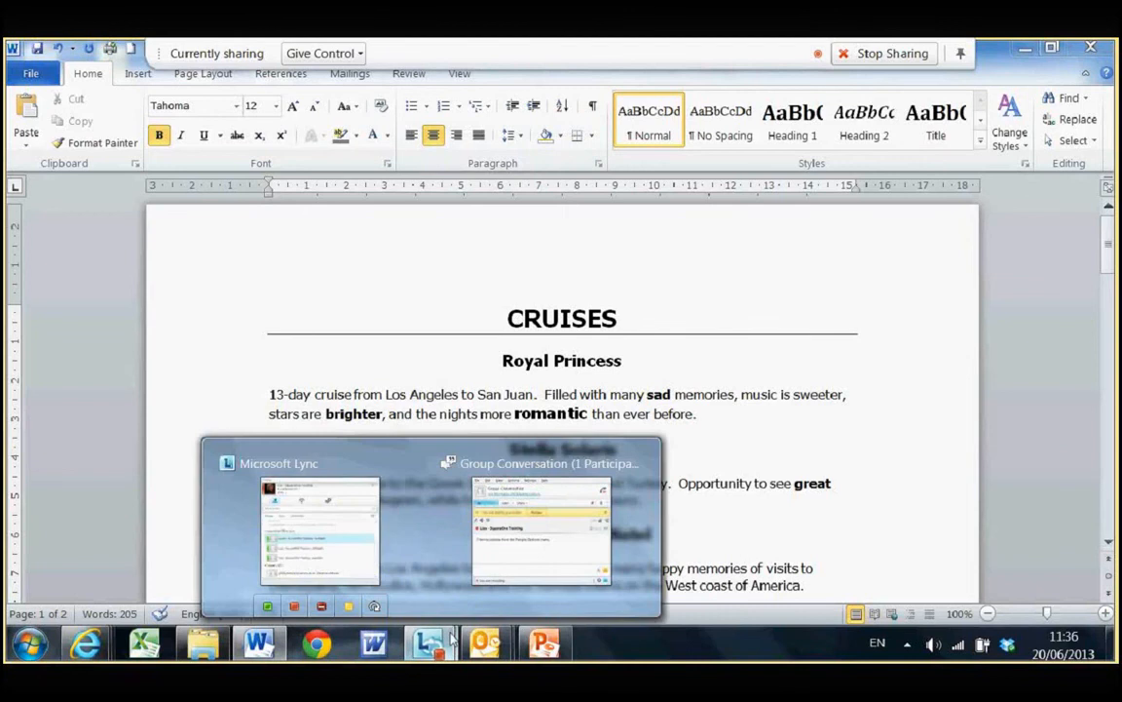
mouse_move(497, 587)
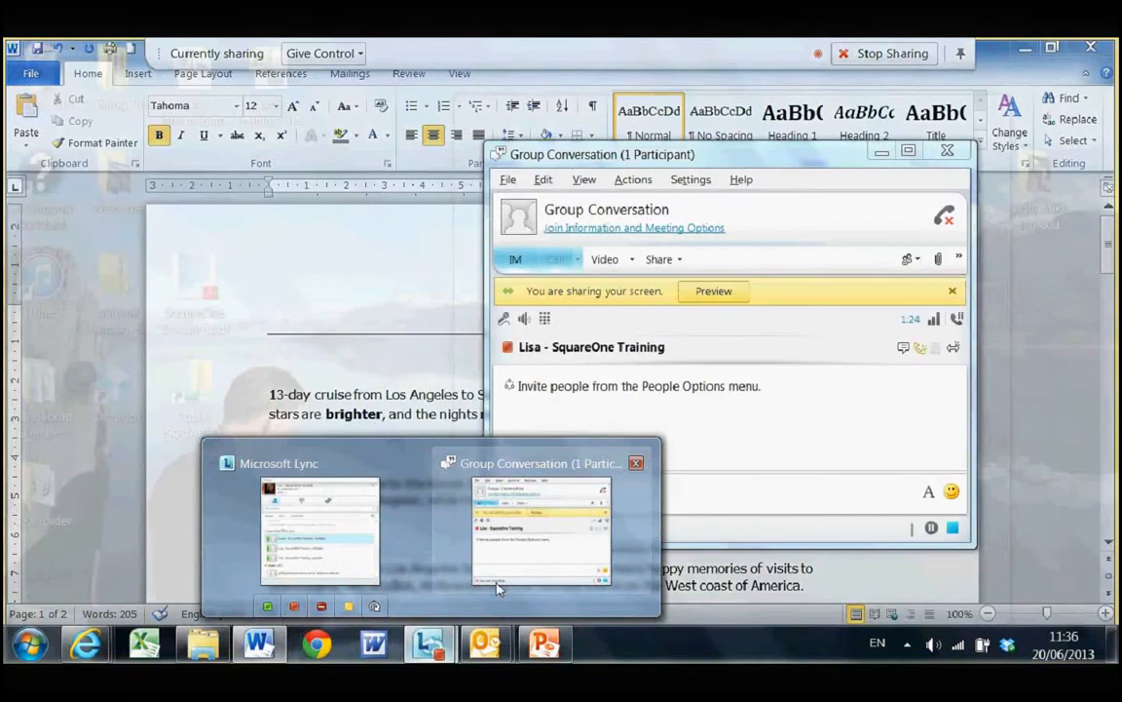
left_click(497, 587)
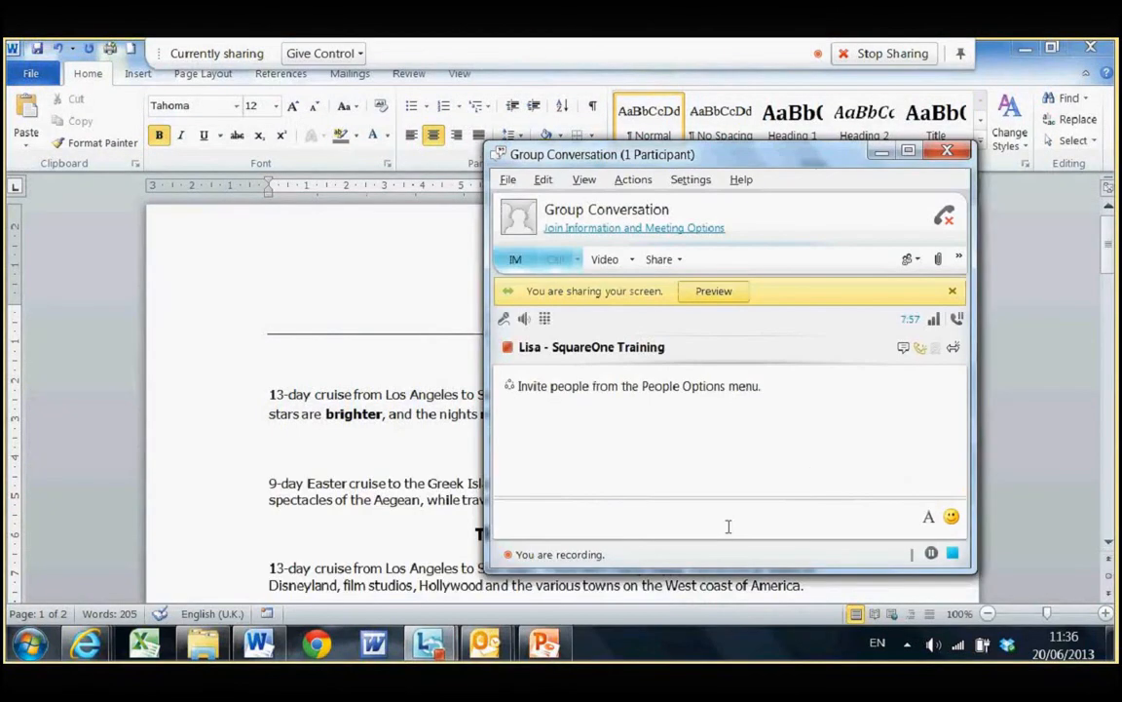